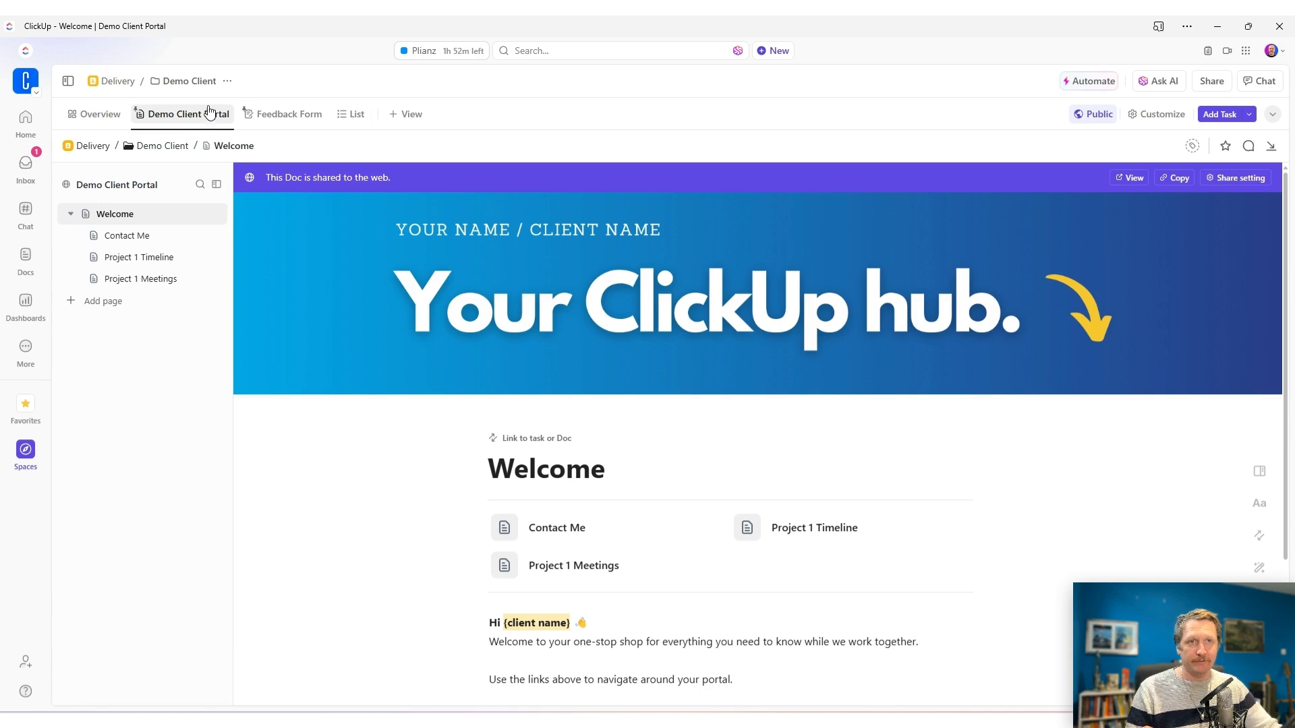
Dismiss the + View picker without adding a view, then bring up the Spaces list.
click(408, 113)
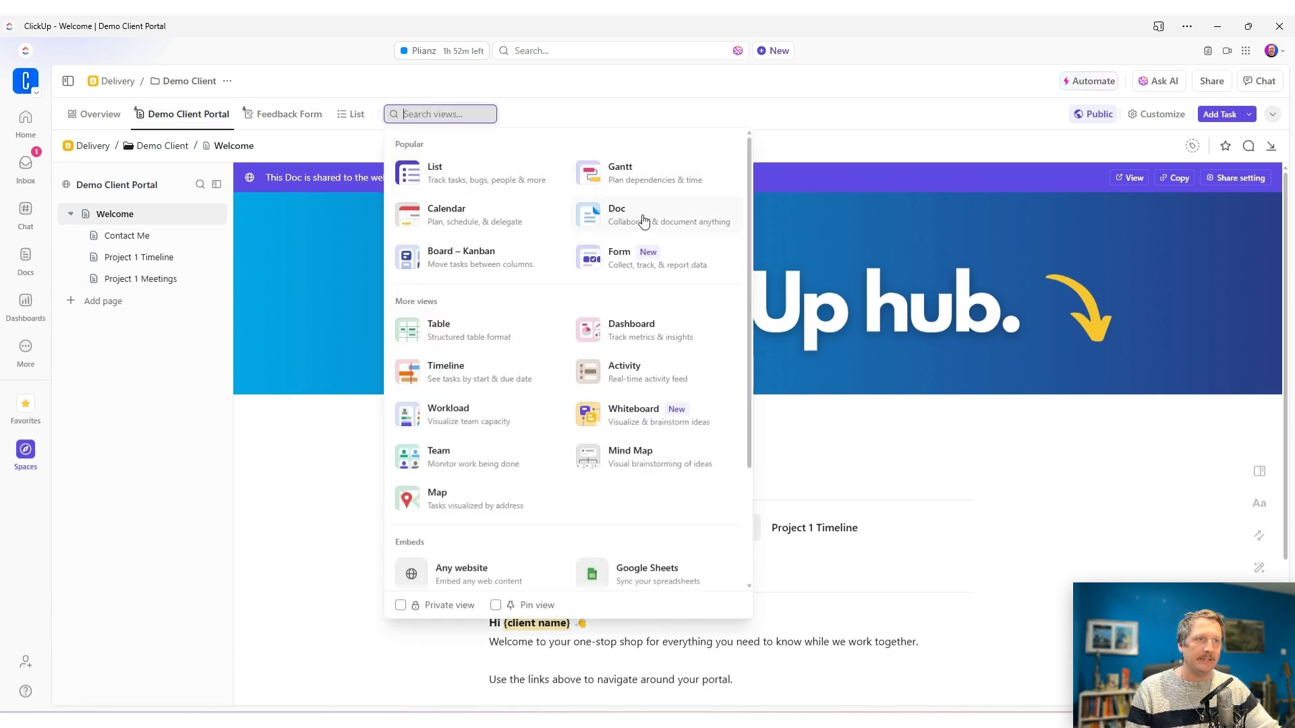
click(147, 422)
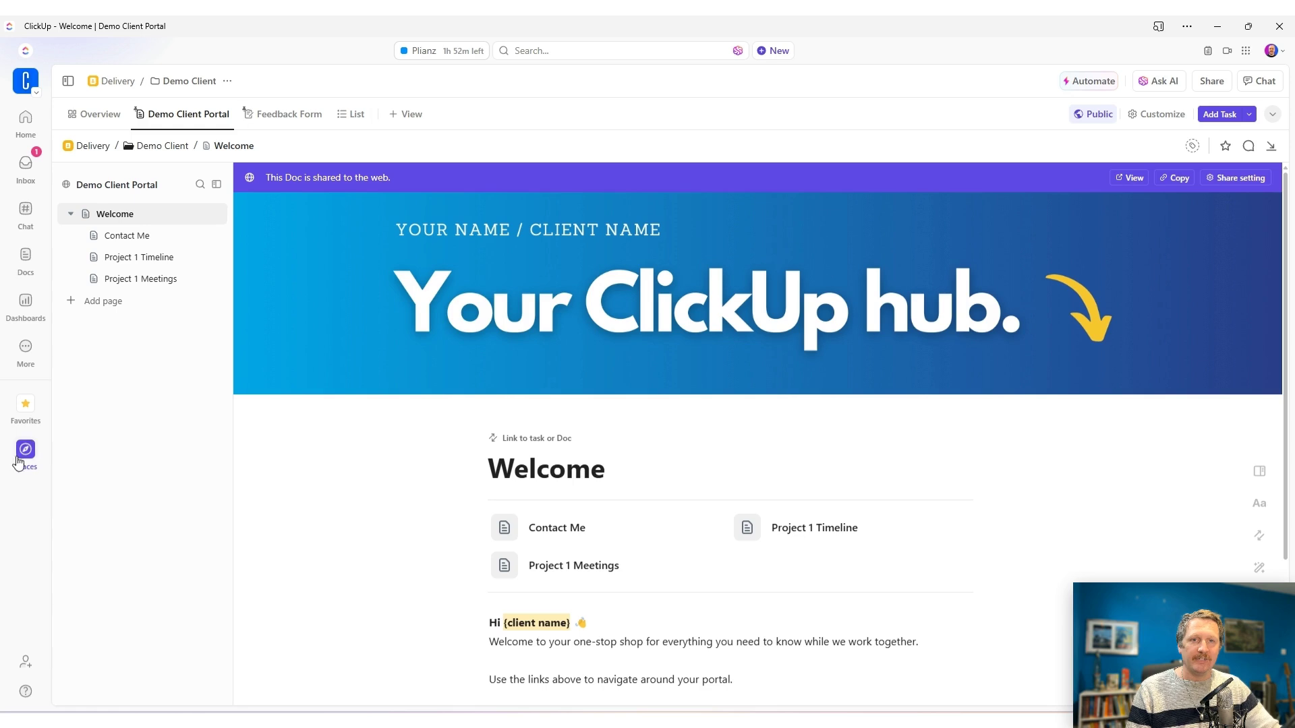
click(25, 449)
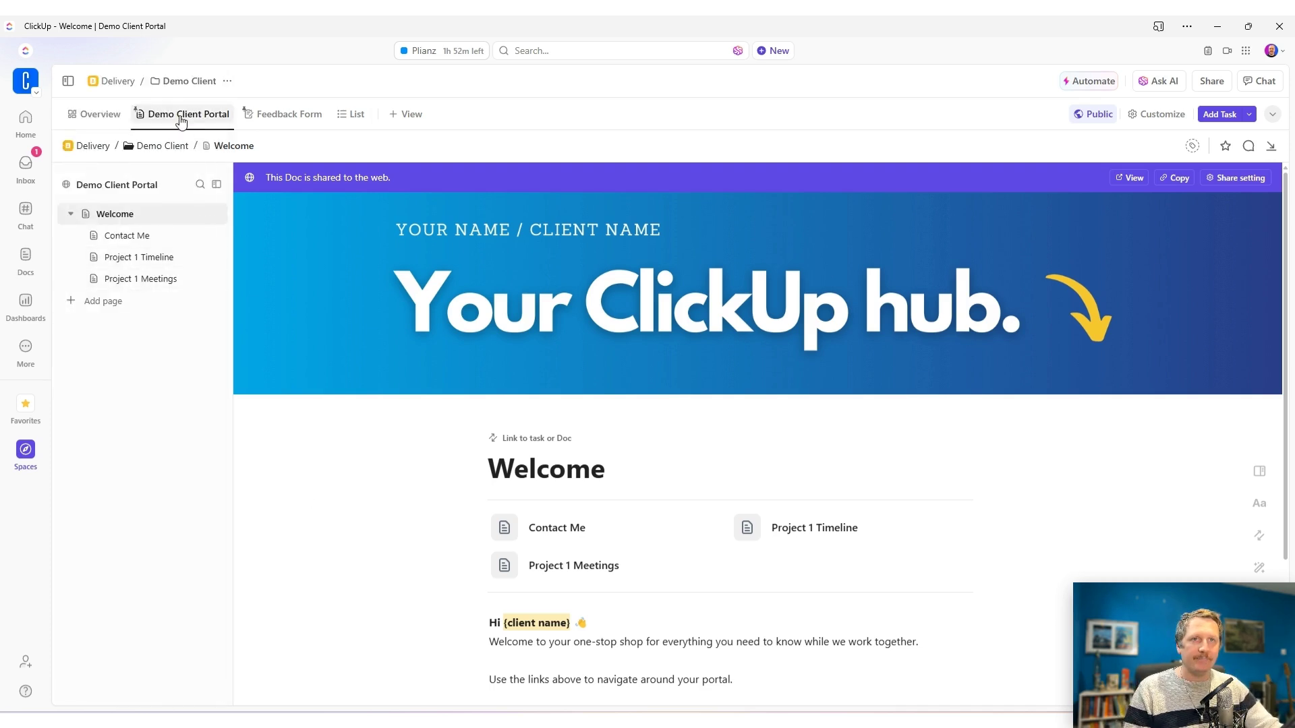
scroll(407, 511, down, 2)
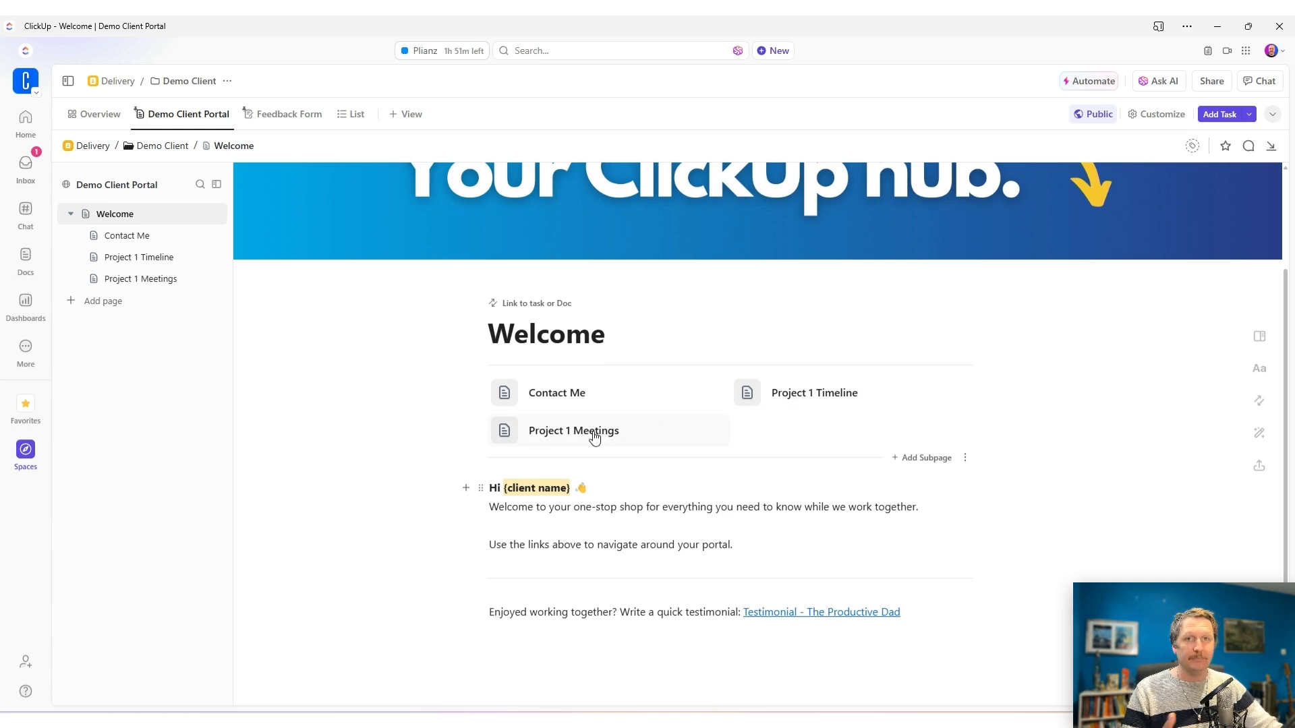
scroll(274, 425, up, 2)
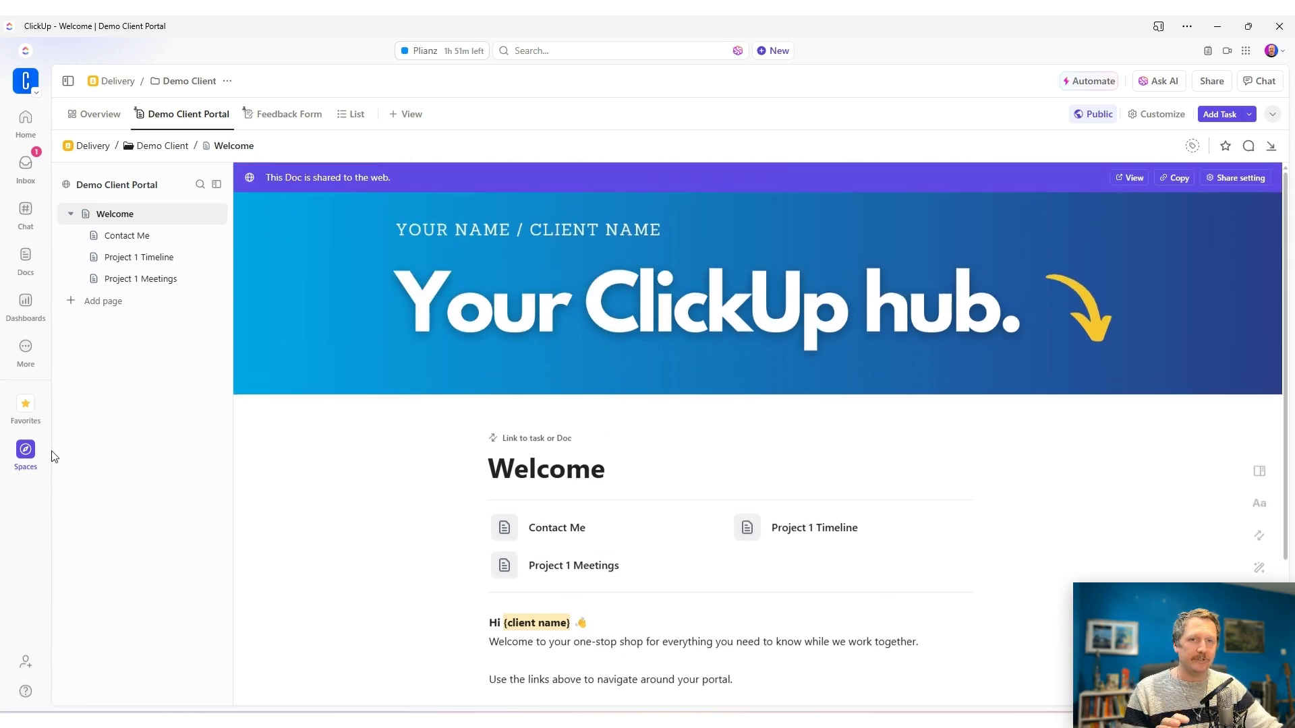
Open Project 1 under Demo Client and scroll through its All Tasks list.
mouse_move(28, 456)
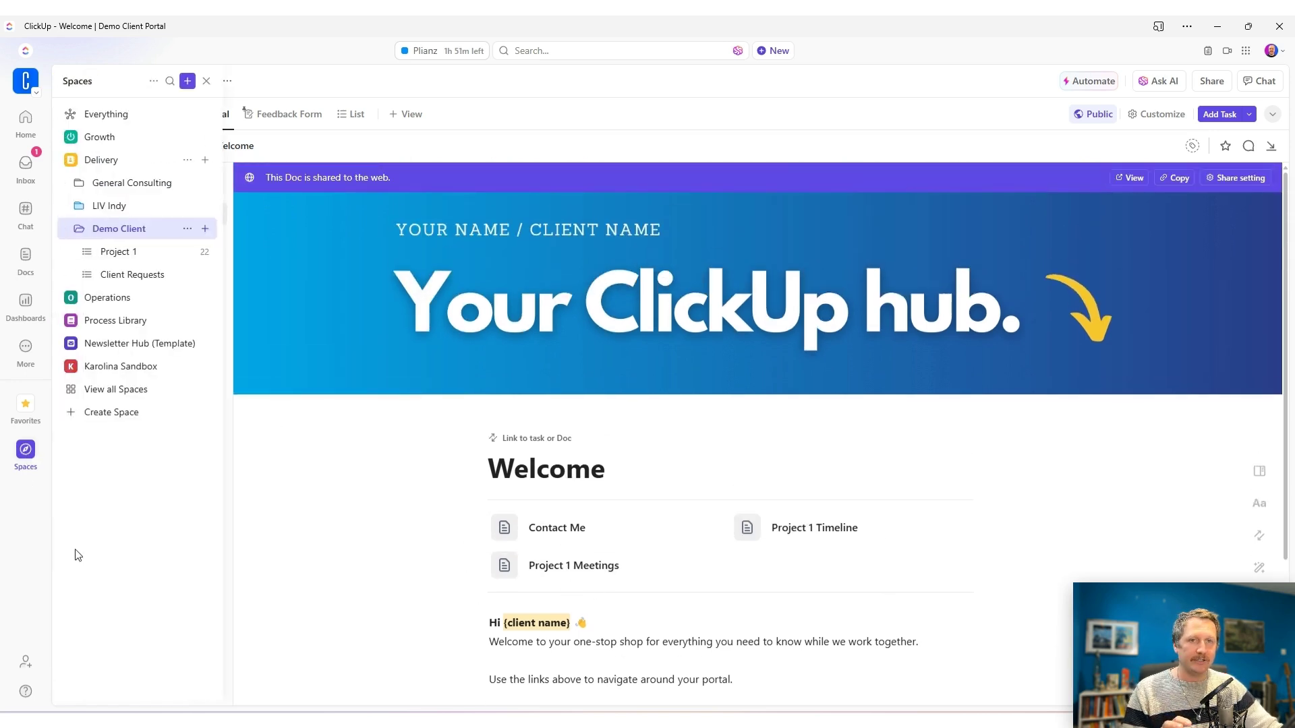
click(131, 259)
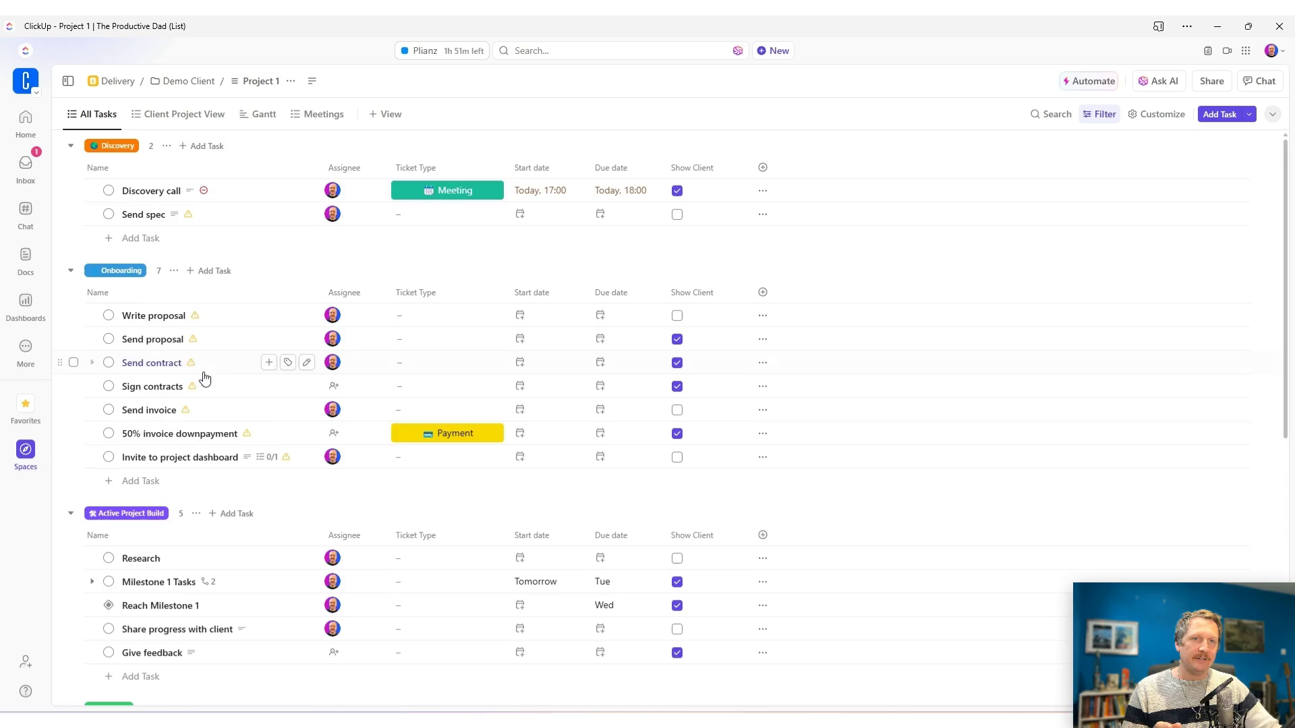
scroll(207, 472, down, 6)
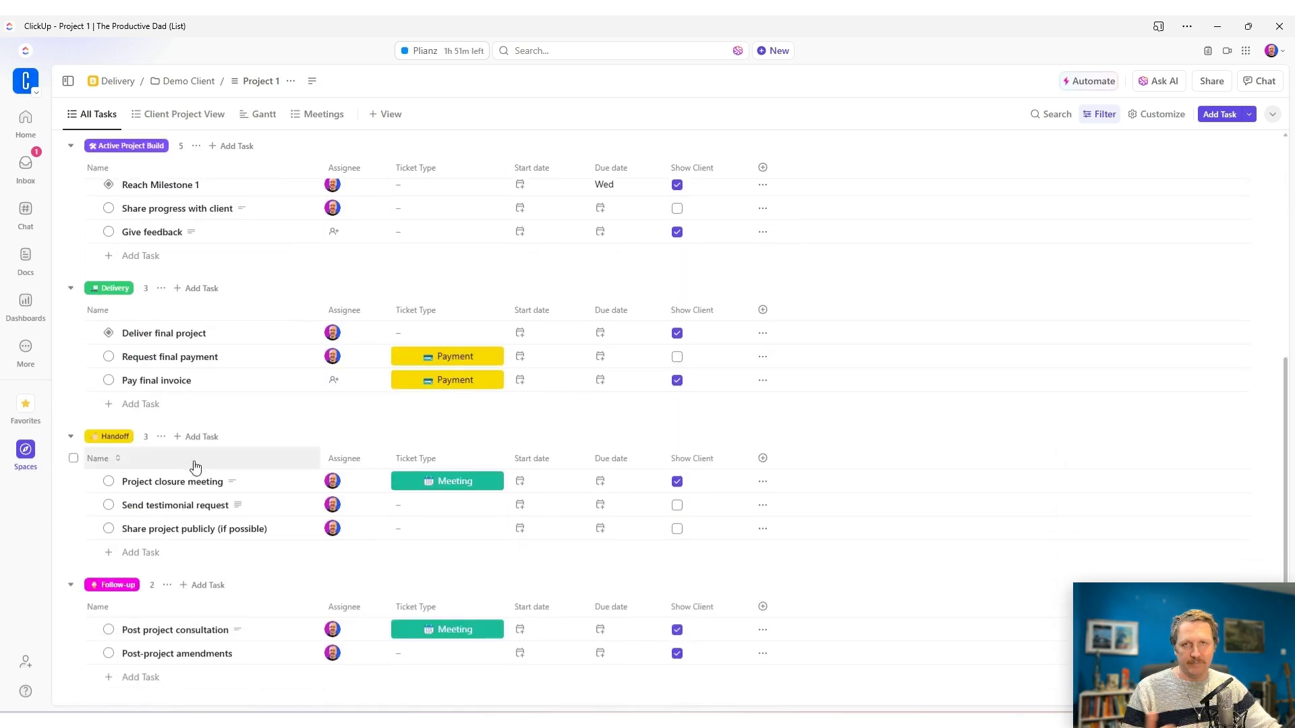
scroll(161, 200, up, 7)
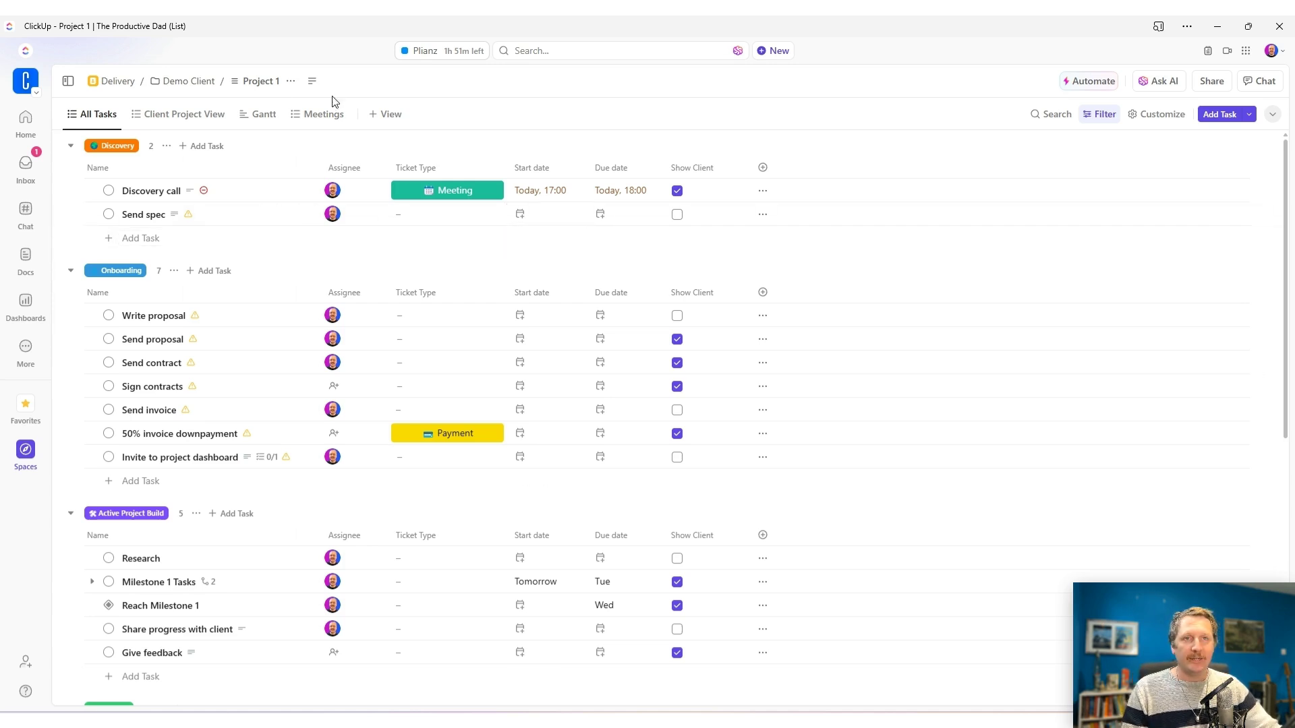
Switch to the Client Project View and confirm its filter is Show Client checked.
click(185, 119)
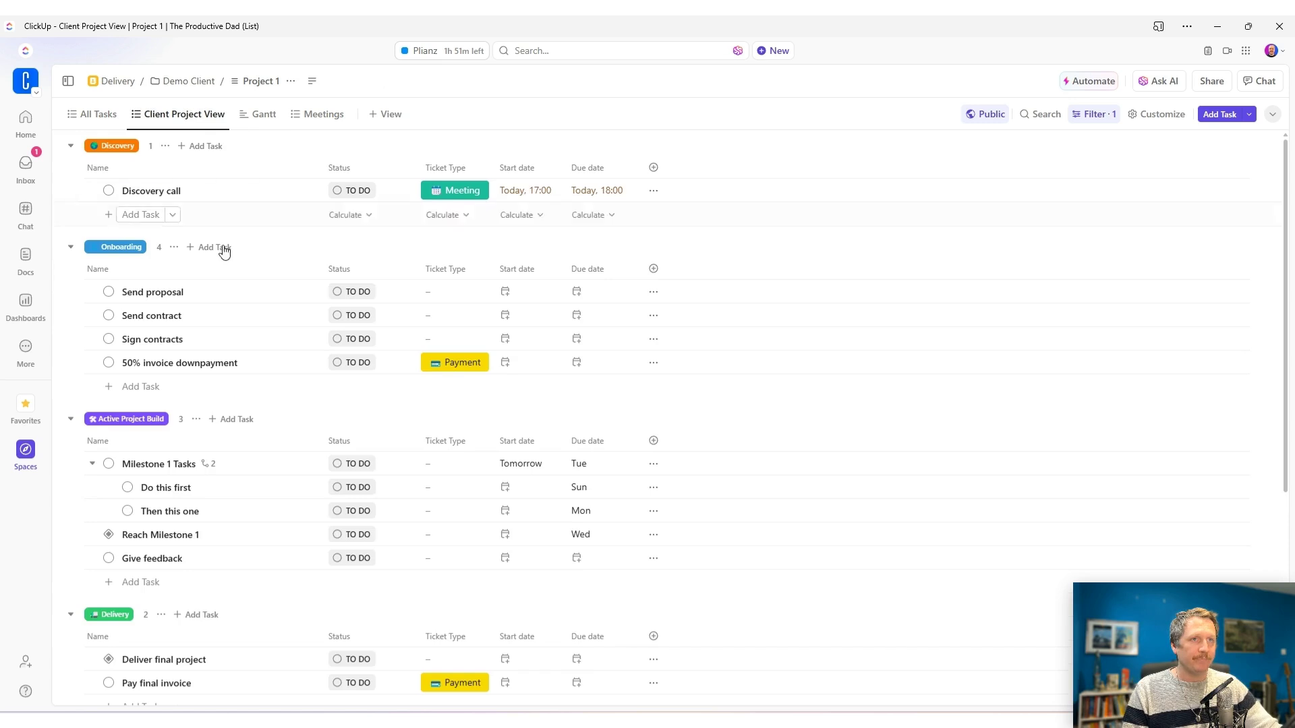
click(1096, 122)
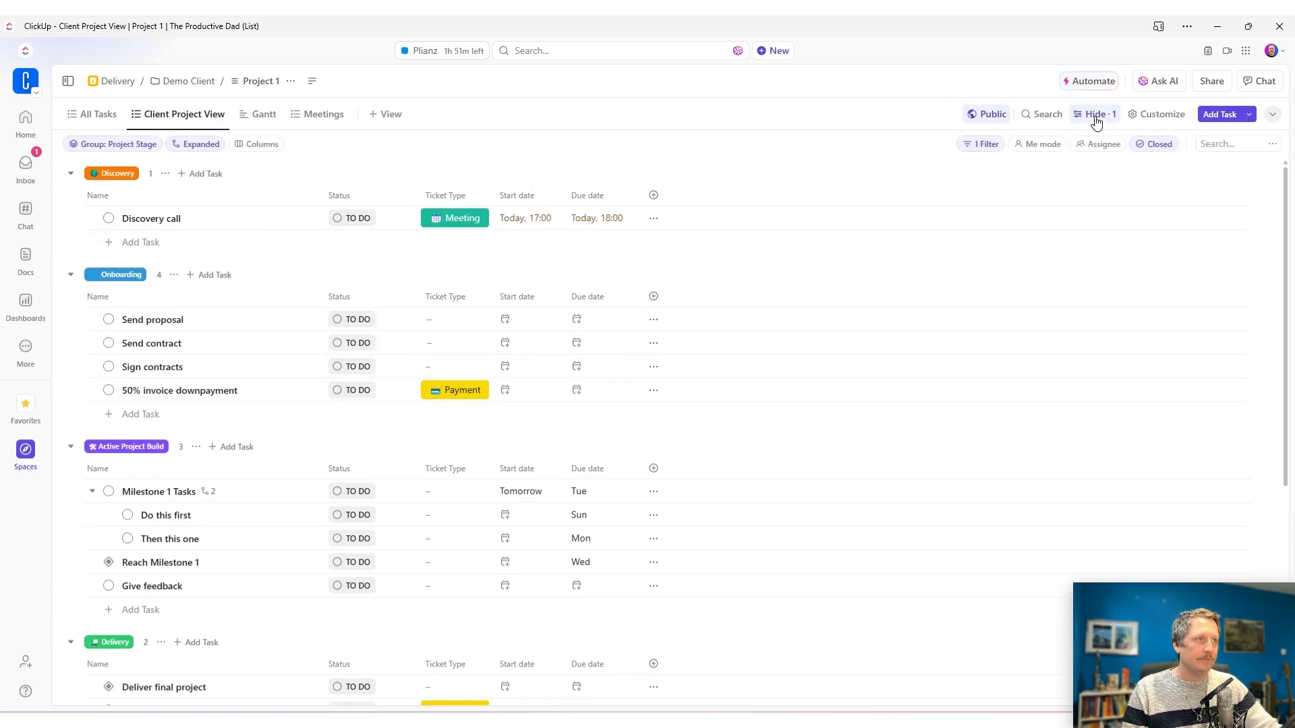
click(971, 147)
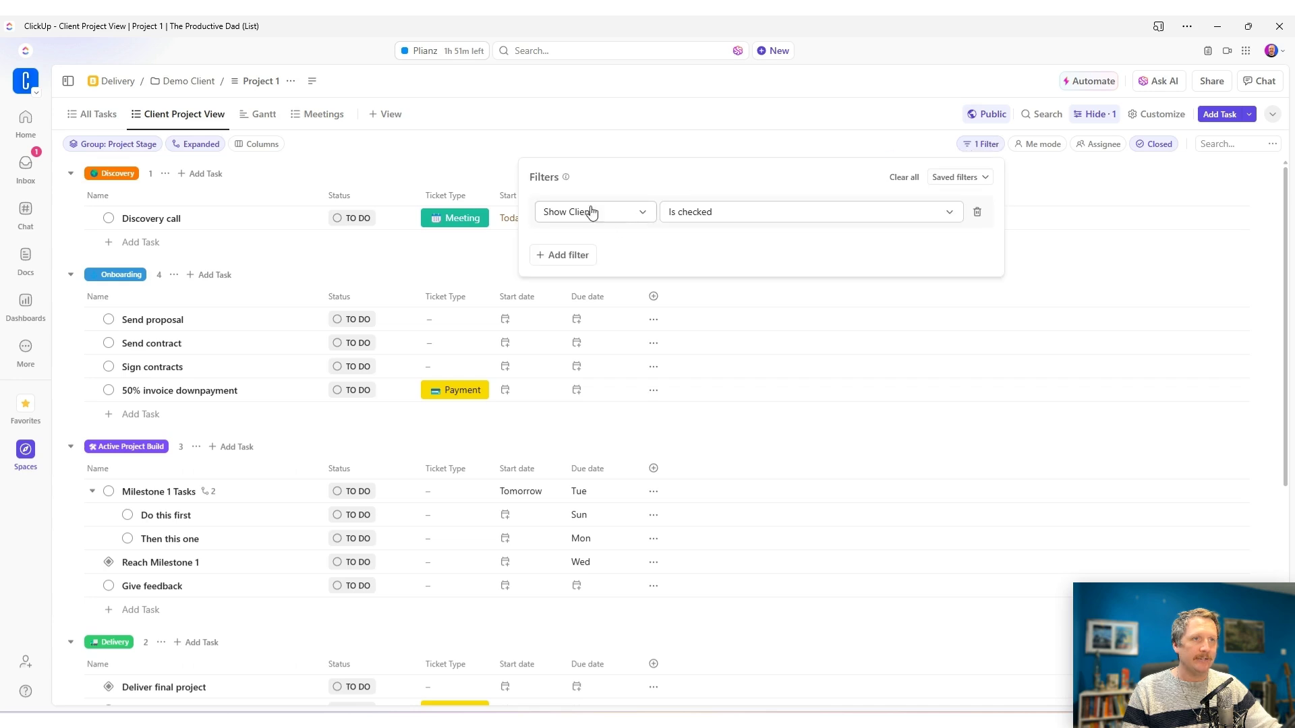
click(974, 145)
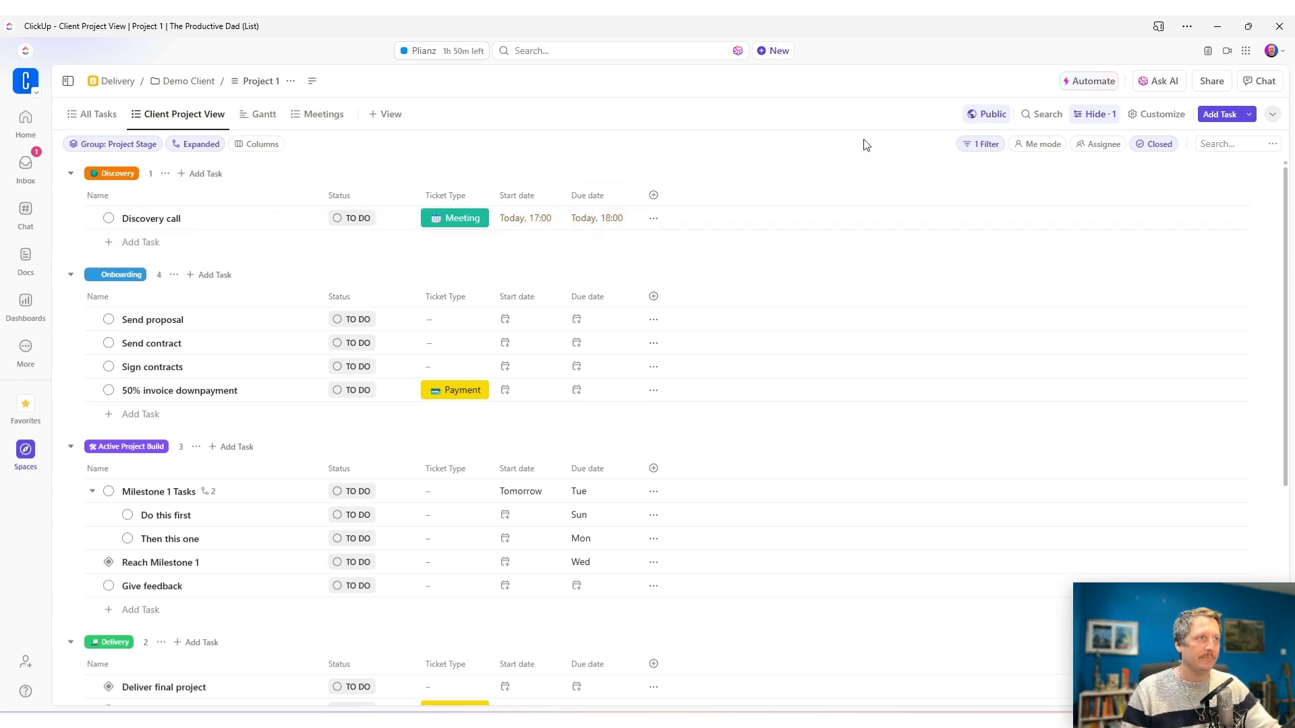
scroll(150, 196, down, 1)
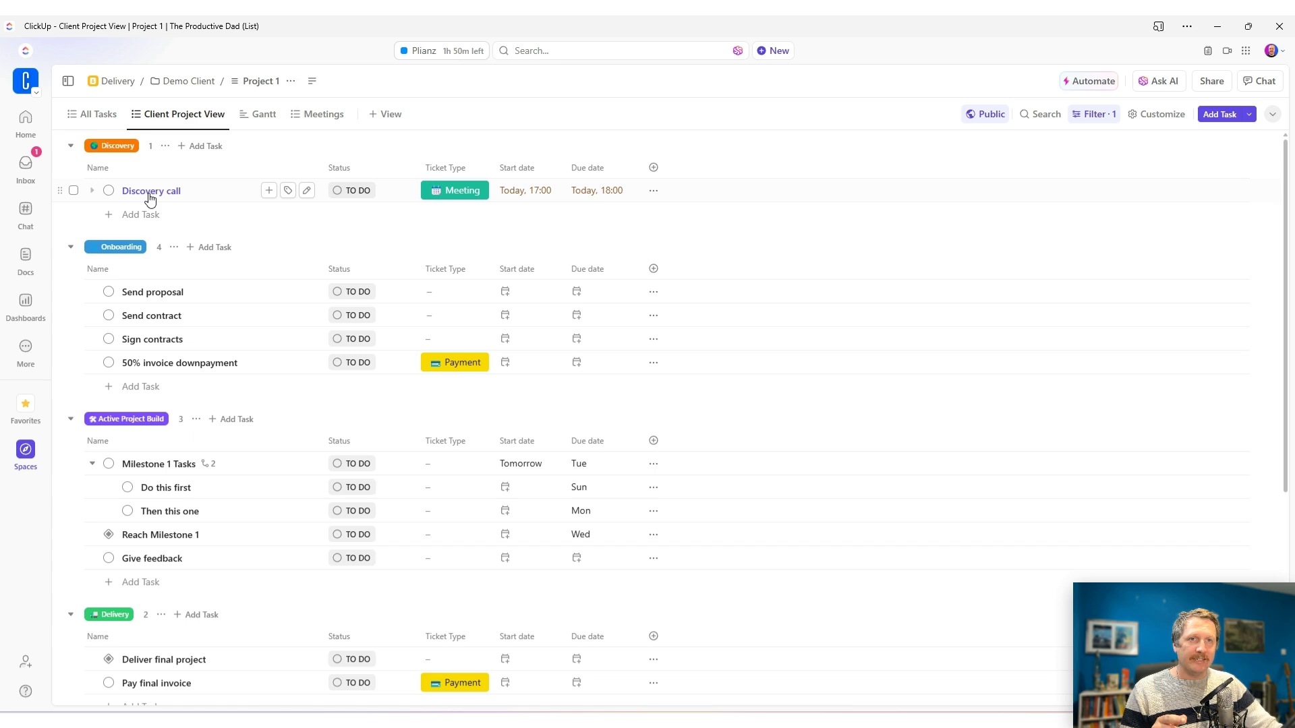
View the Gantt timeline, then the Meetings view, confirming its Ticket Type is Meeting filter.
click(257, 119)
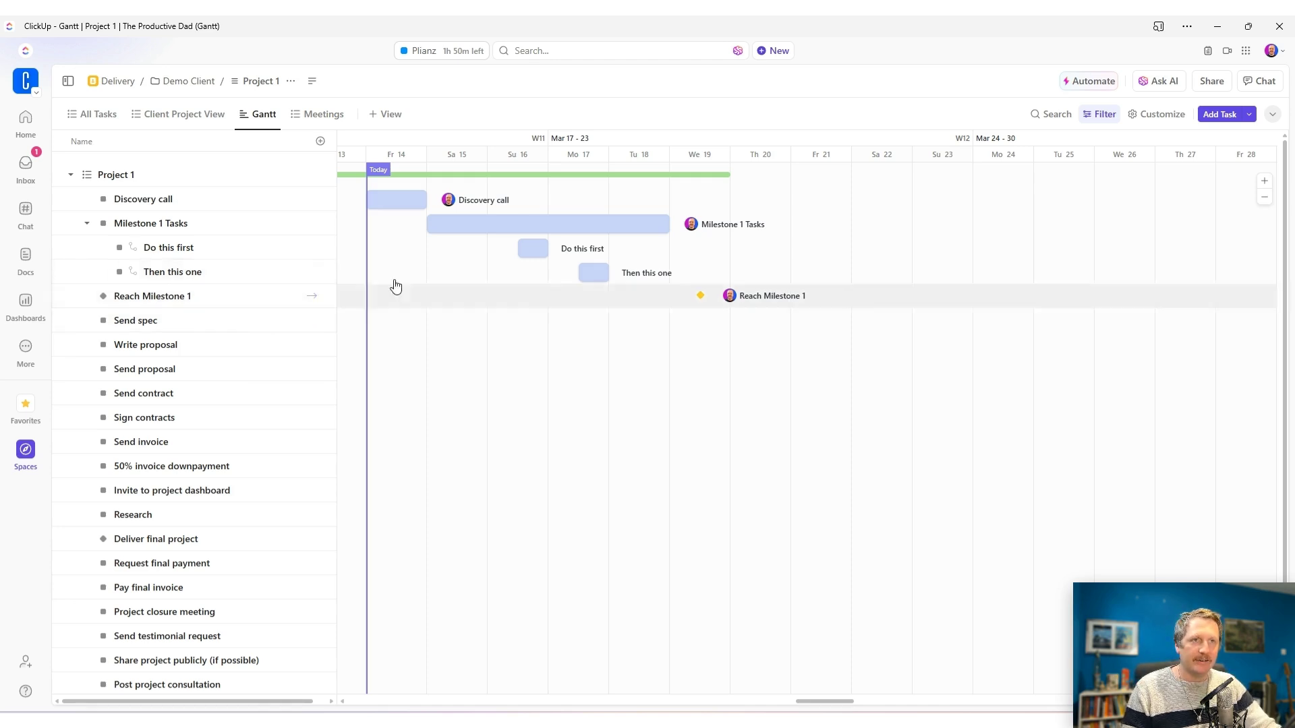
click(332, 114)
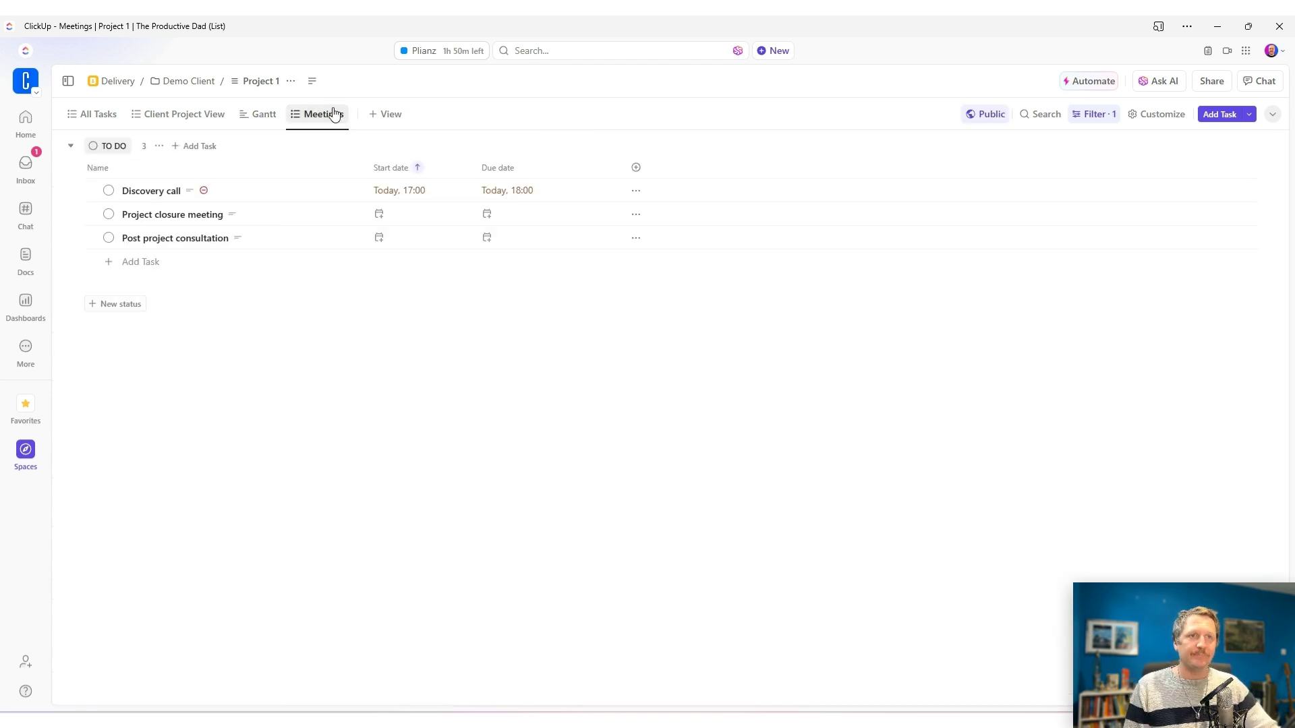
click(1093, 114)
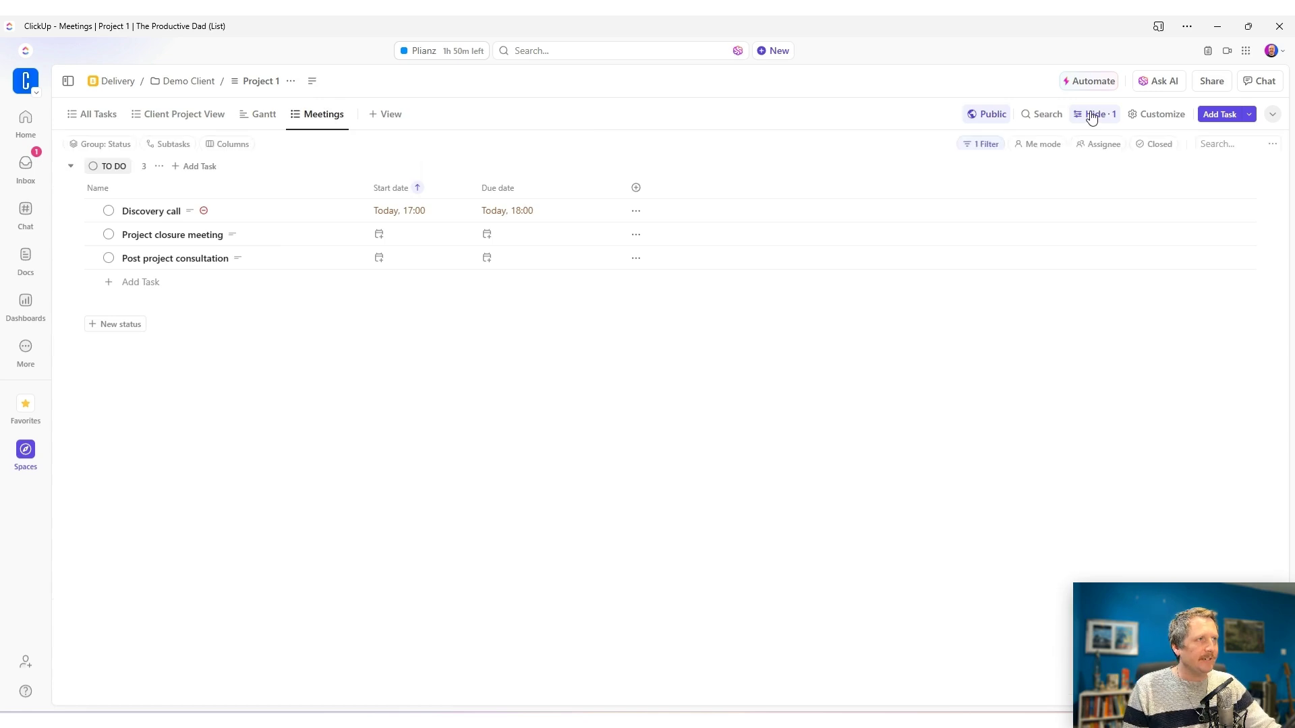
click(986, 144)
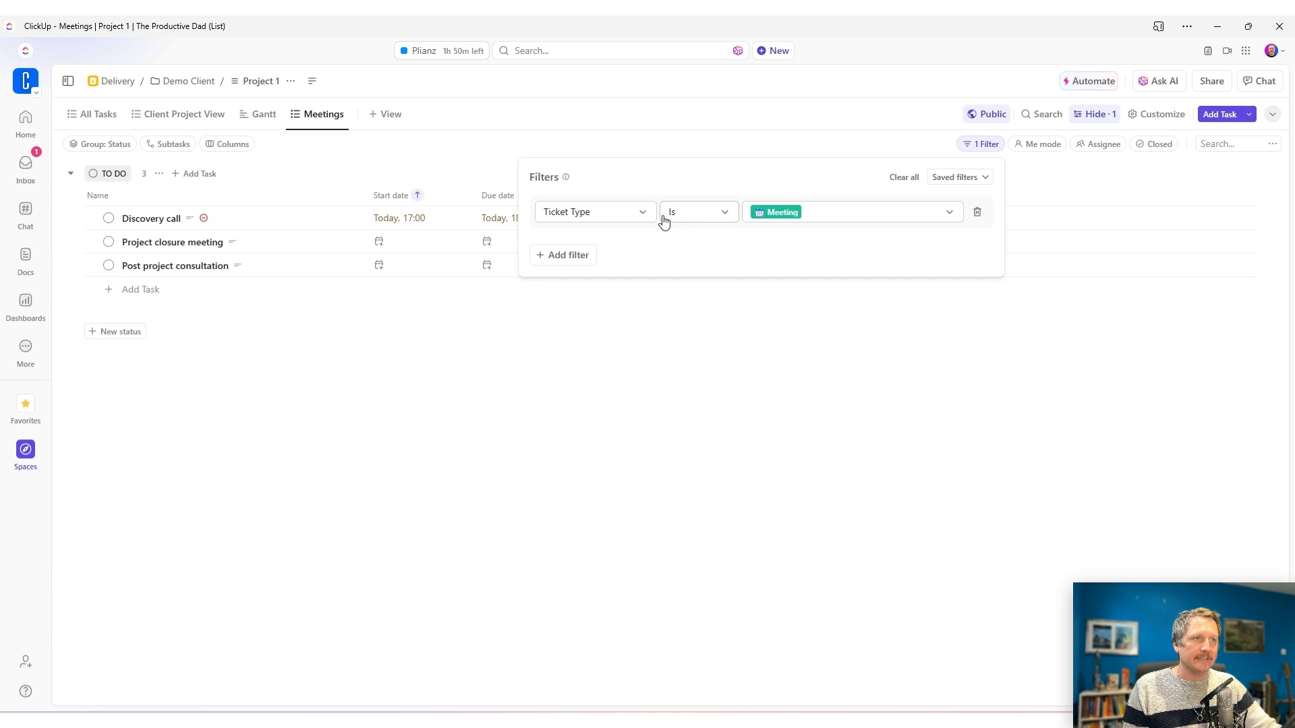
click(593, 358)
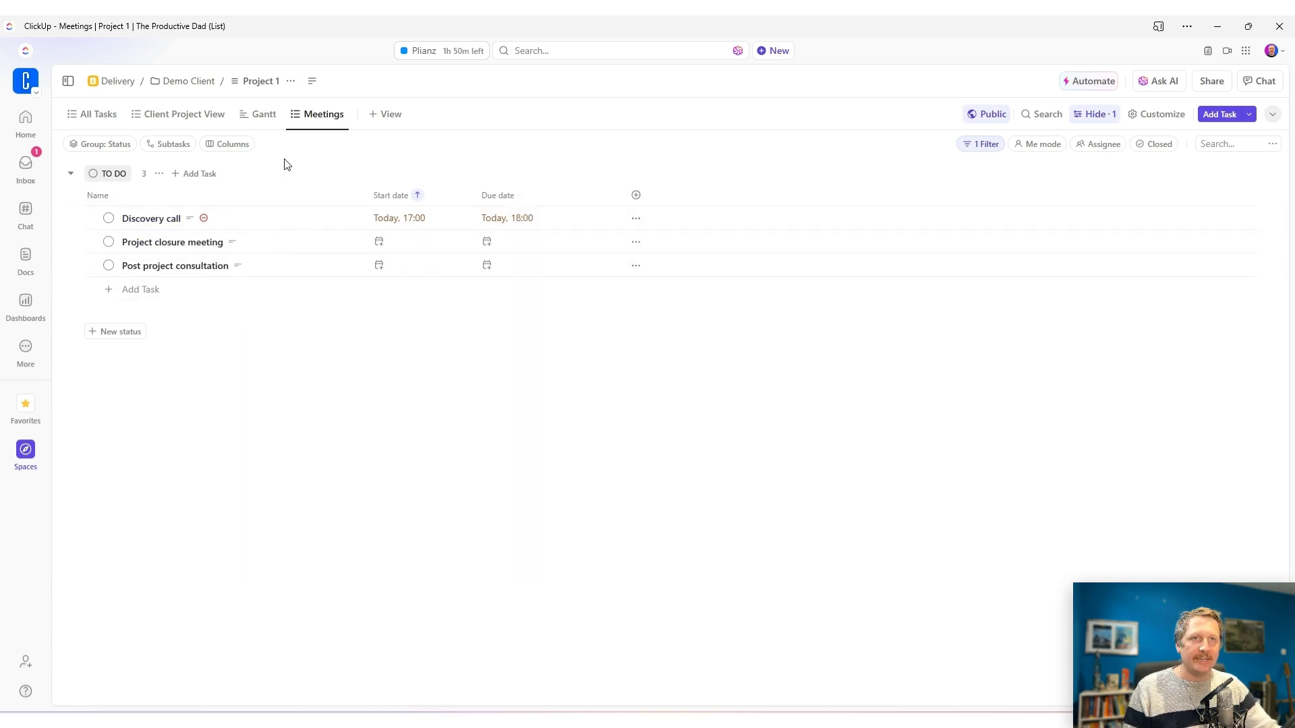
Compare the All Tasks Show Client column with the Client Project View, scrolling through both.
click(101, 115)
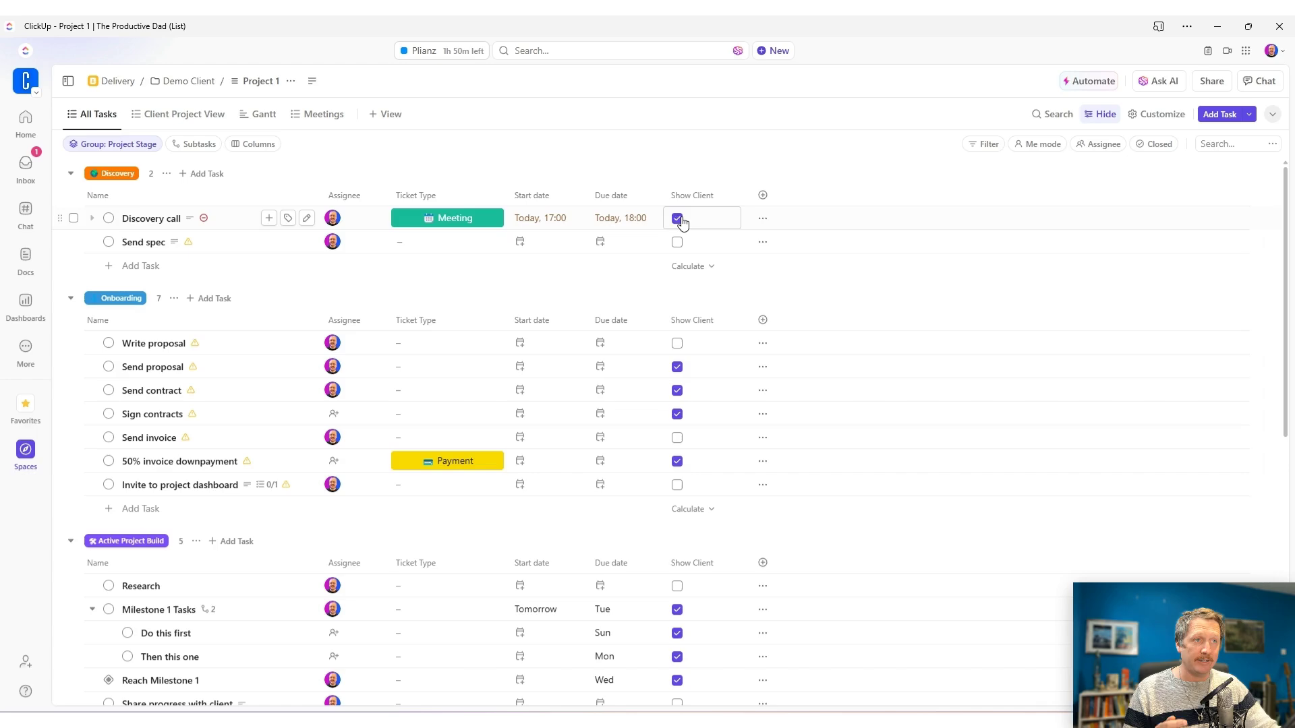
scroll(676, 405, down, 5)
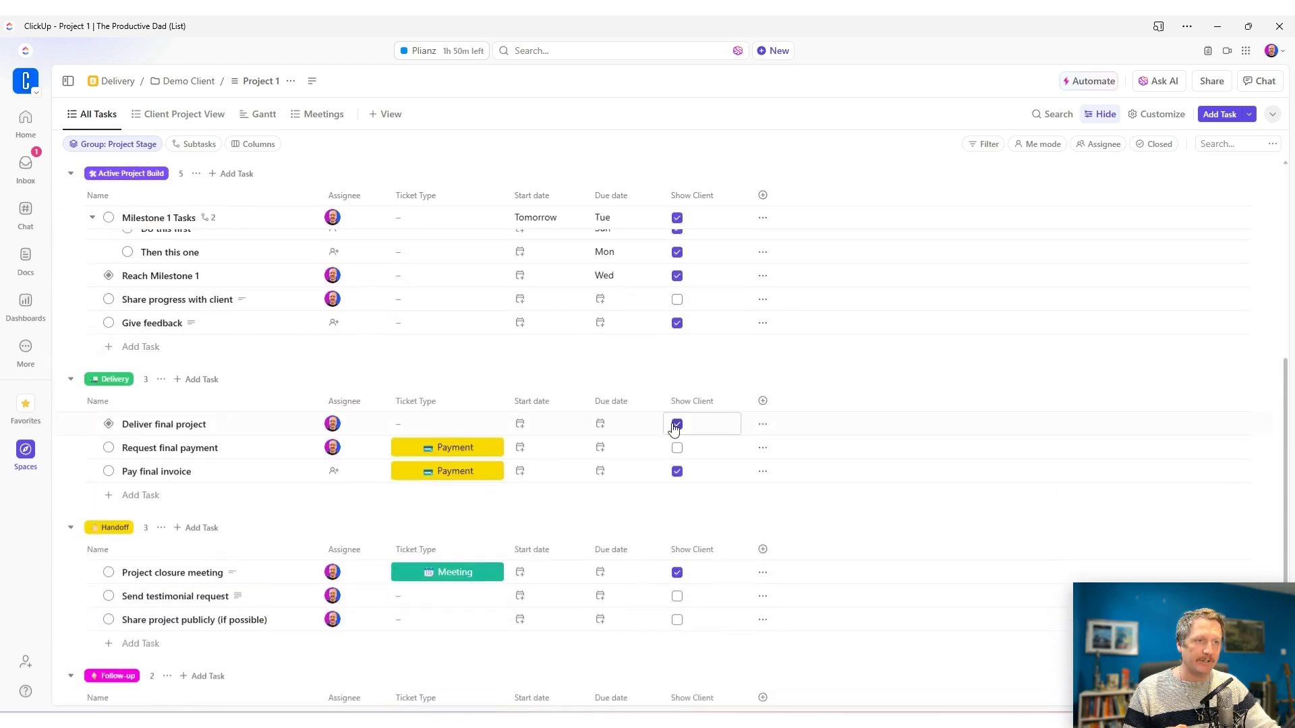
scroll(661, 437, up, 5)
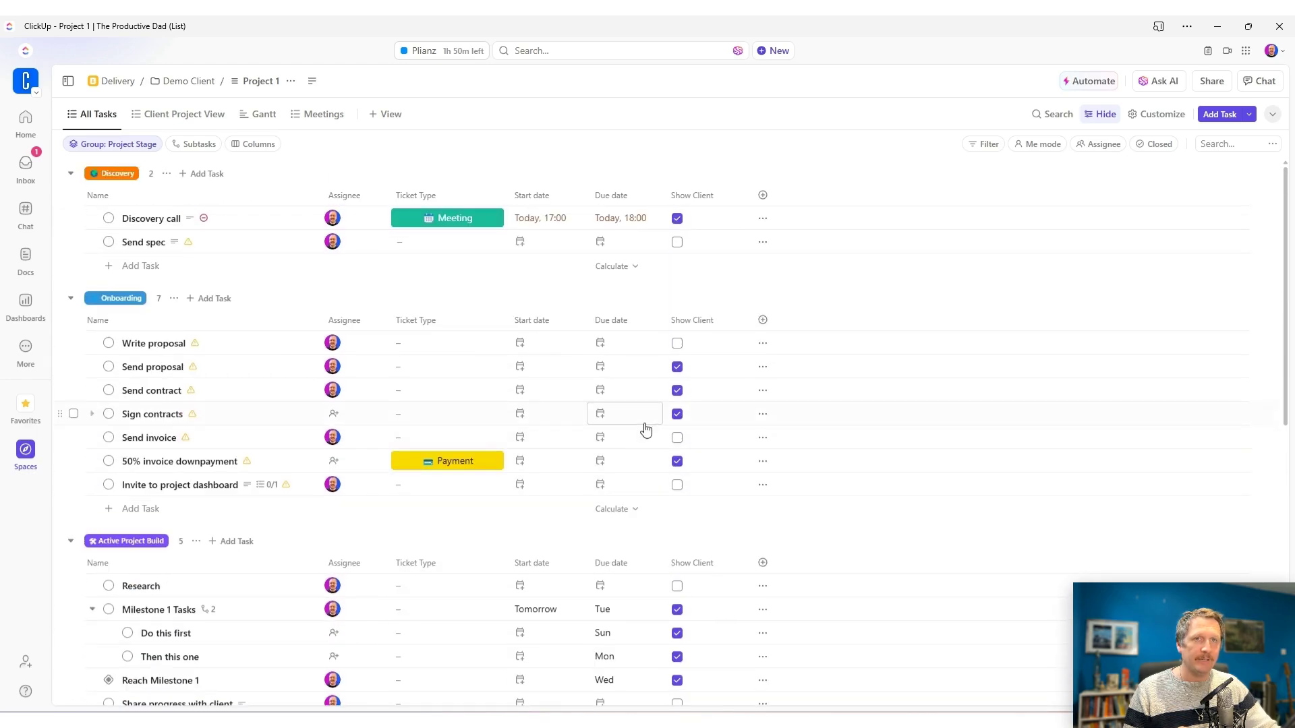
click(183, 116)
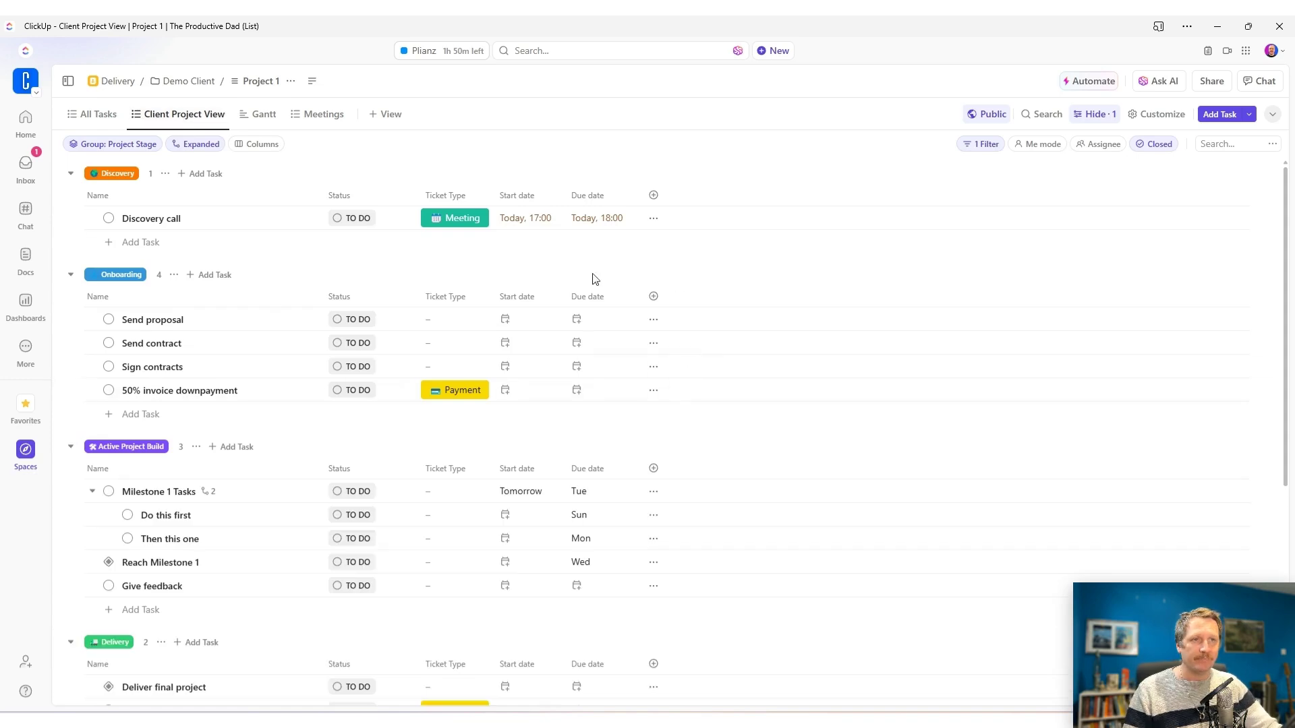
scroll(465, 362, down, 4)
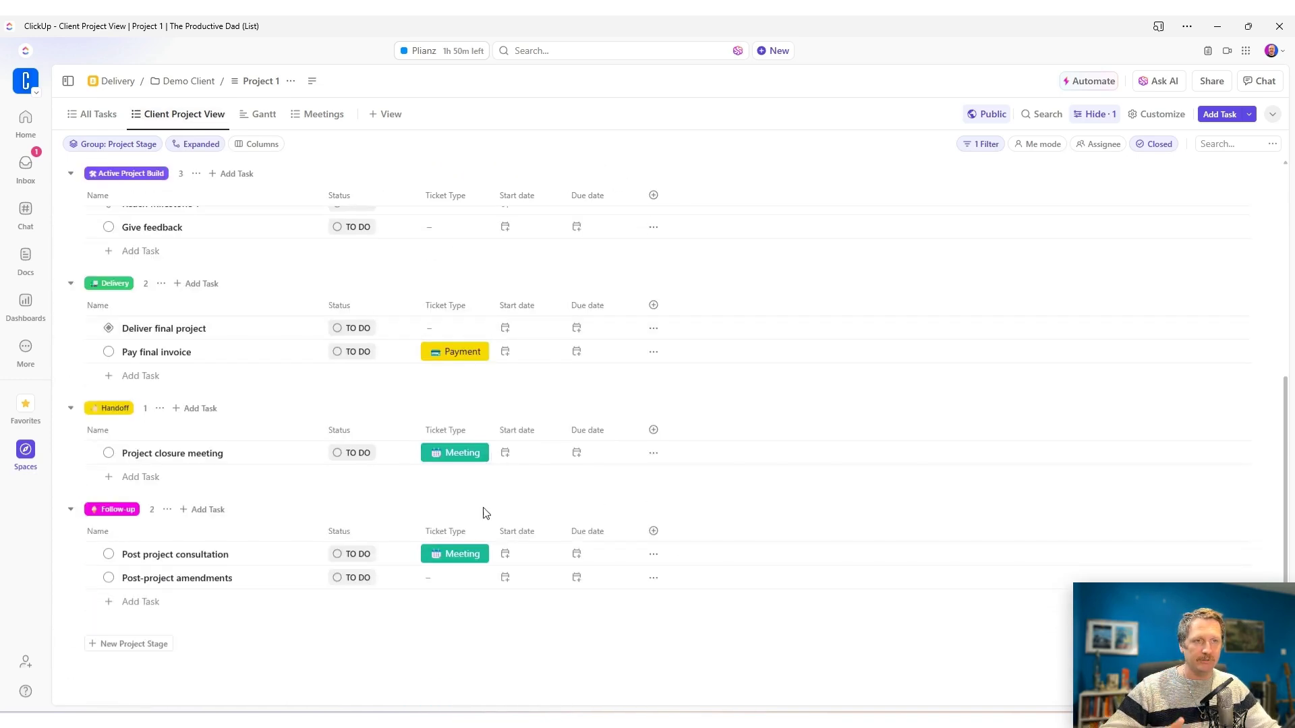
scroll(473, 506, up, 5)
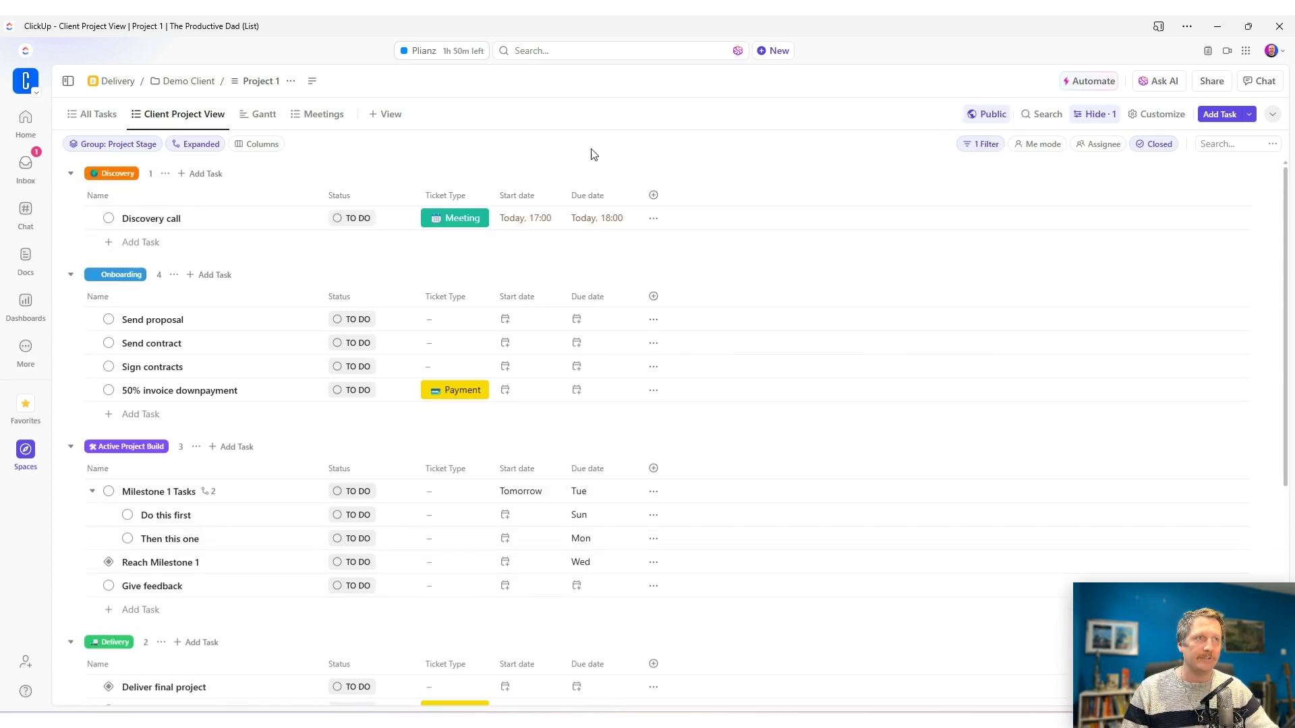
Open the Demo Client folder's portal doc from Spaces and scroll down its Welcome page.
click(95, 114)
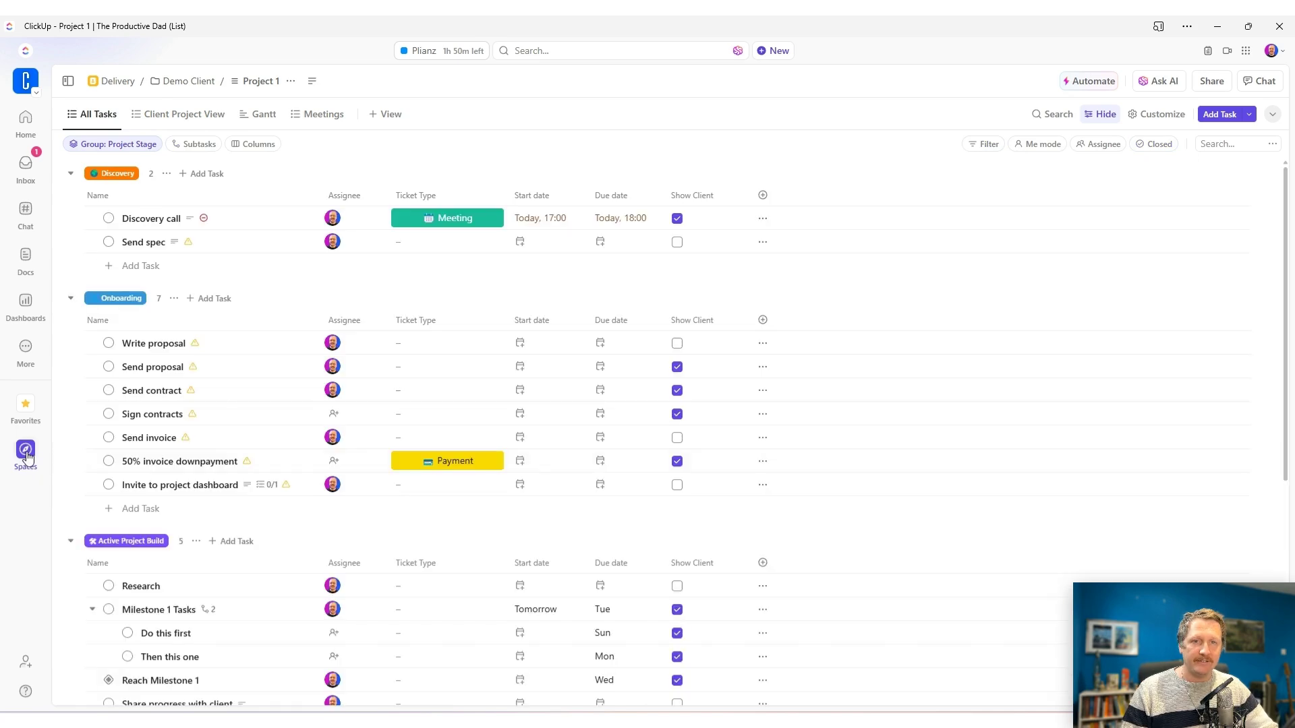
click(25, 450)
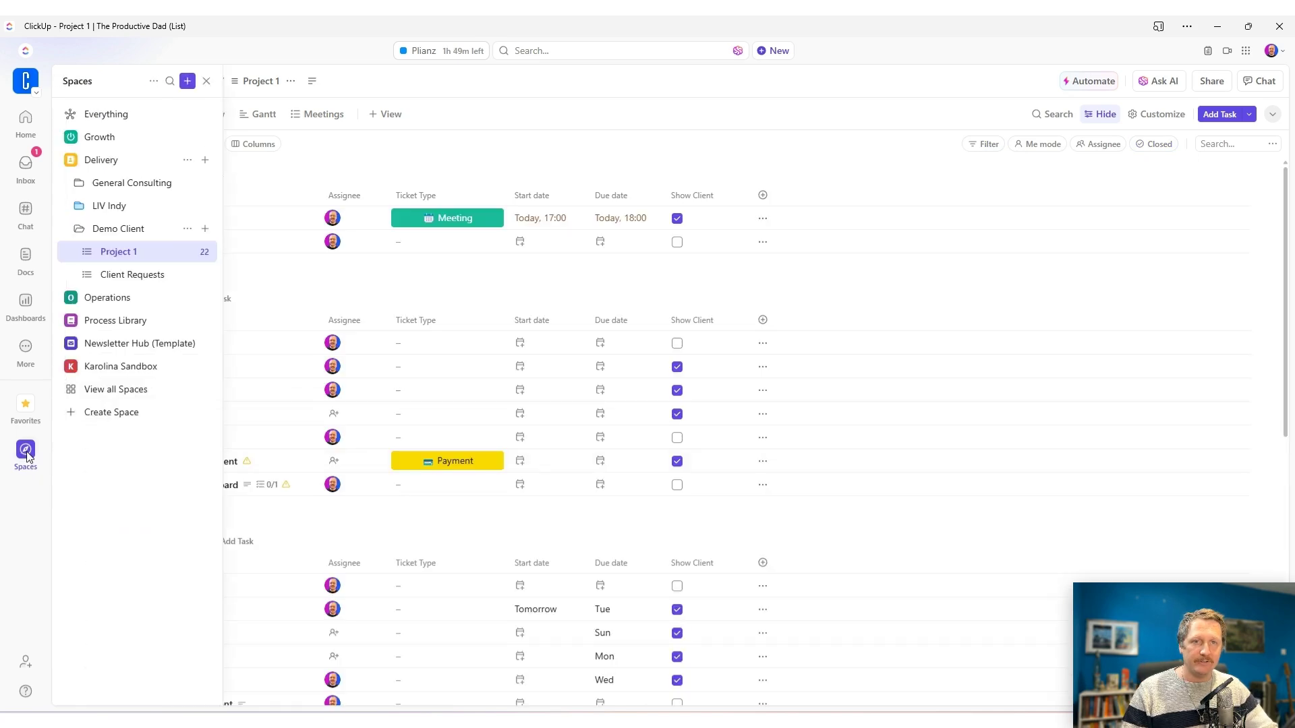
click(130, 233)
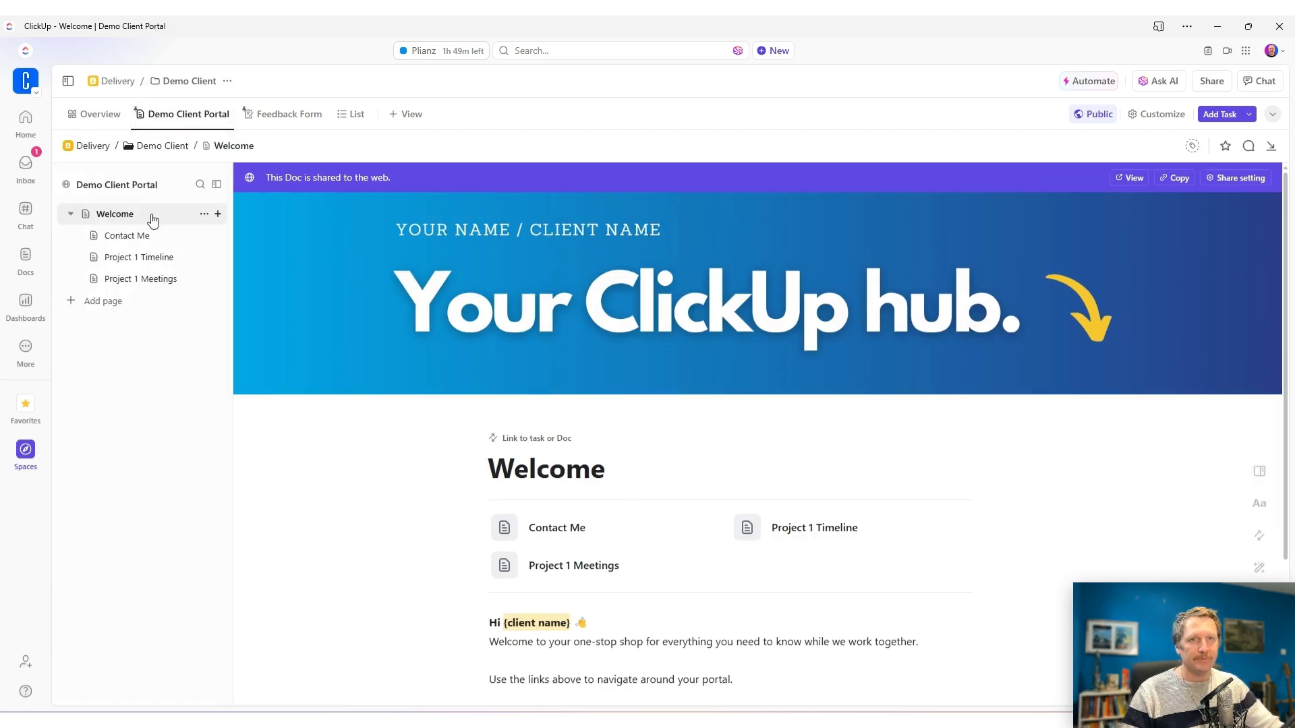
scroll(736, 517, down, 2)
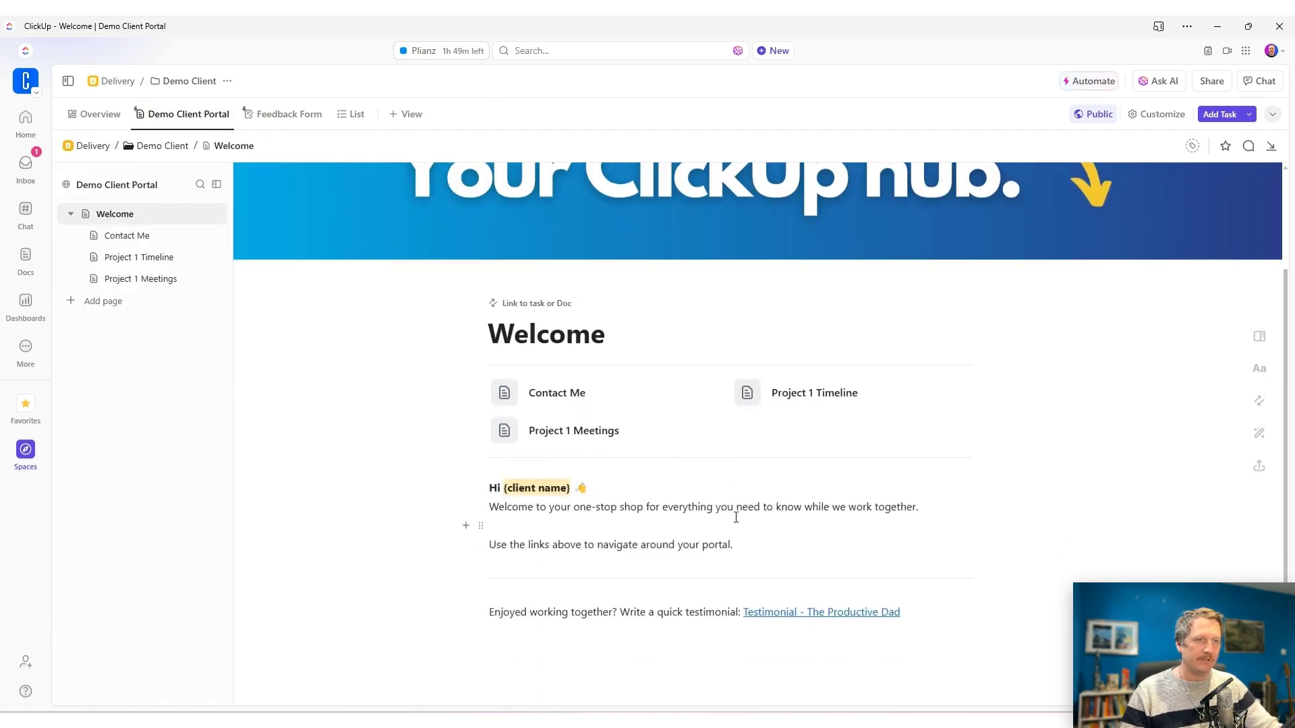
On Contact Me, try the request form's due date, details and Request fields, then open Project 1 Timeline.
click(549, 402)
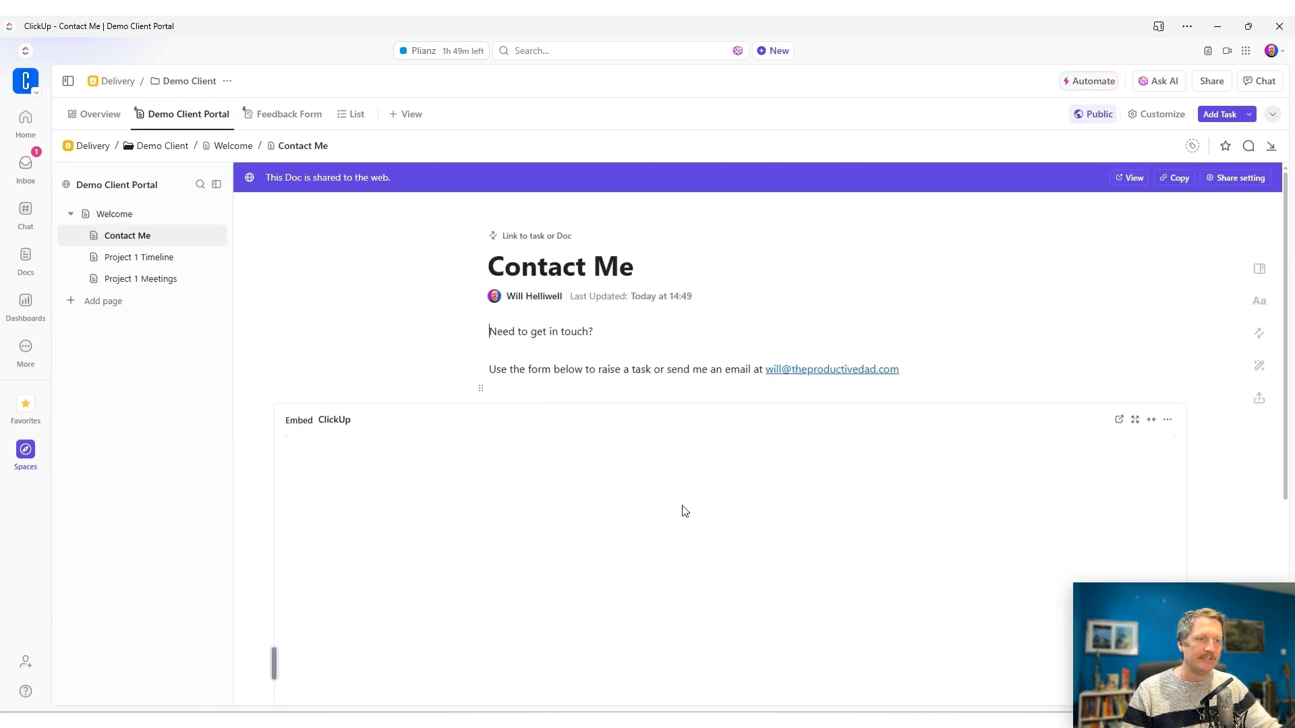
scroll(1217, 405, down, 3)
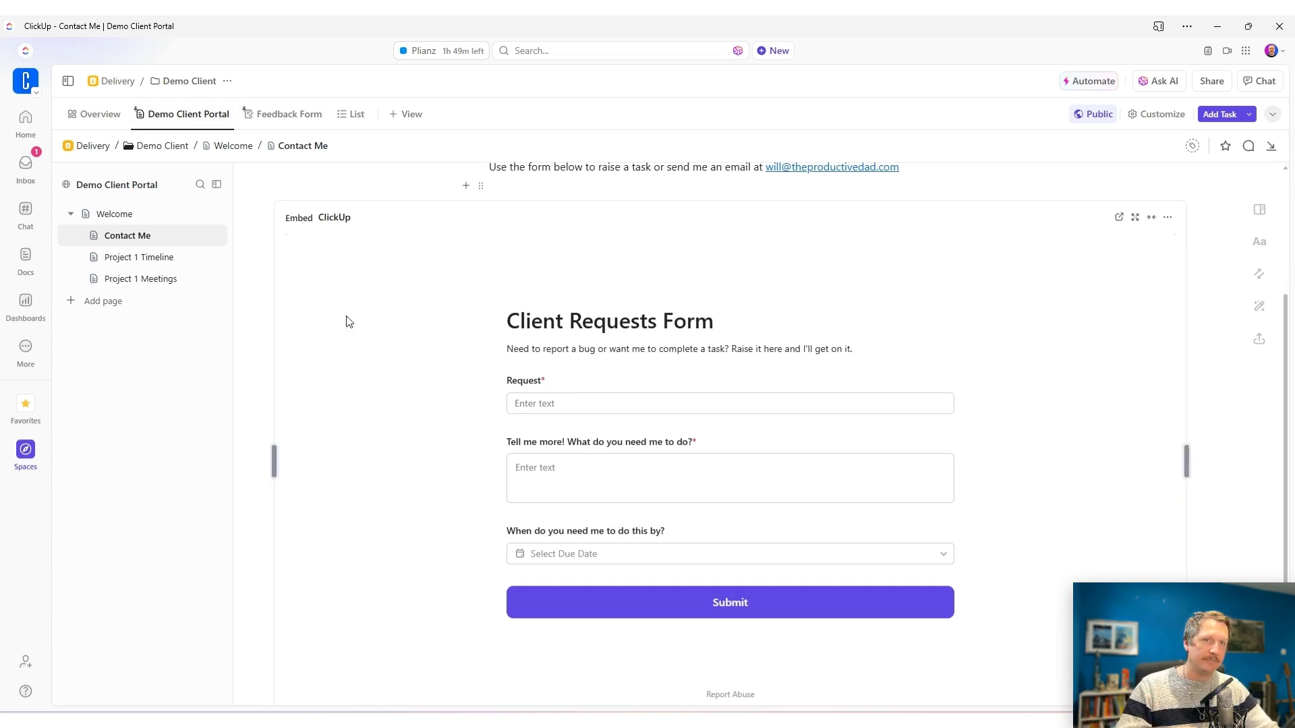
click(588, 557)
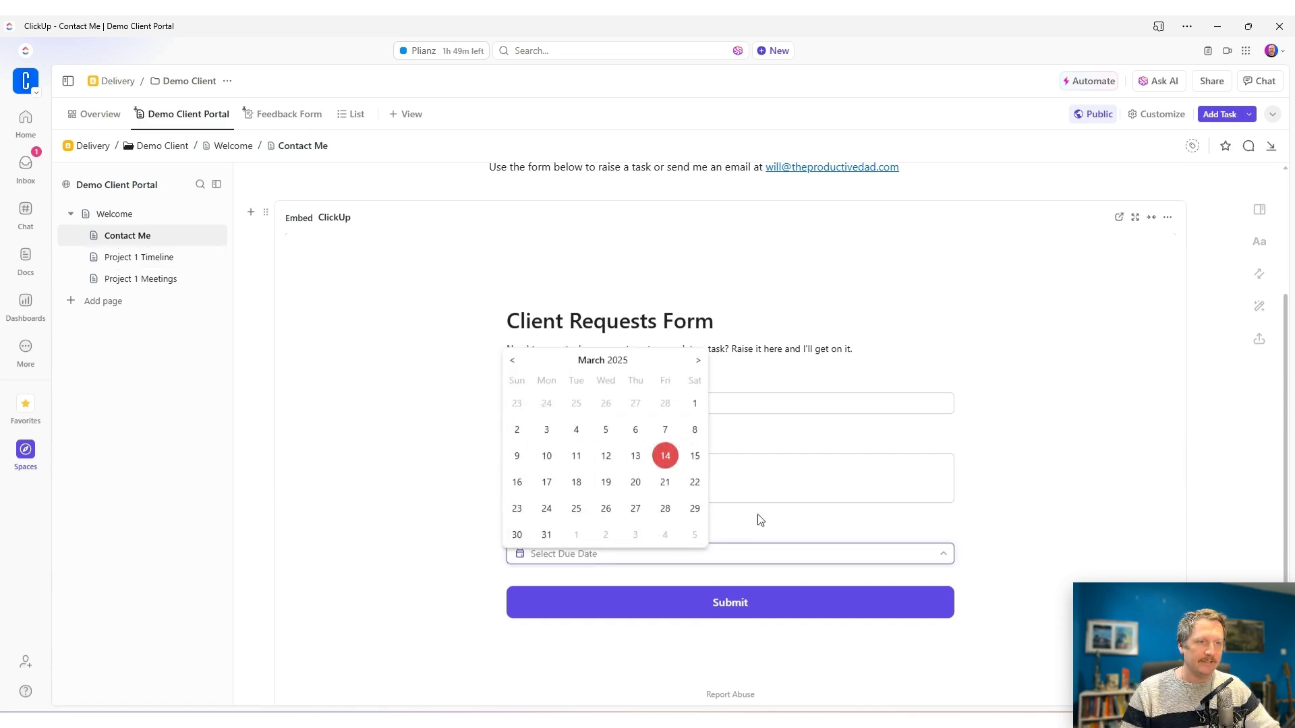
click(875, 497)
click(549, 403)
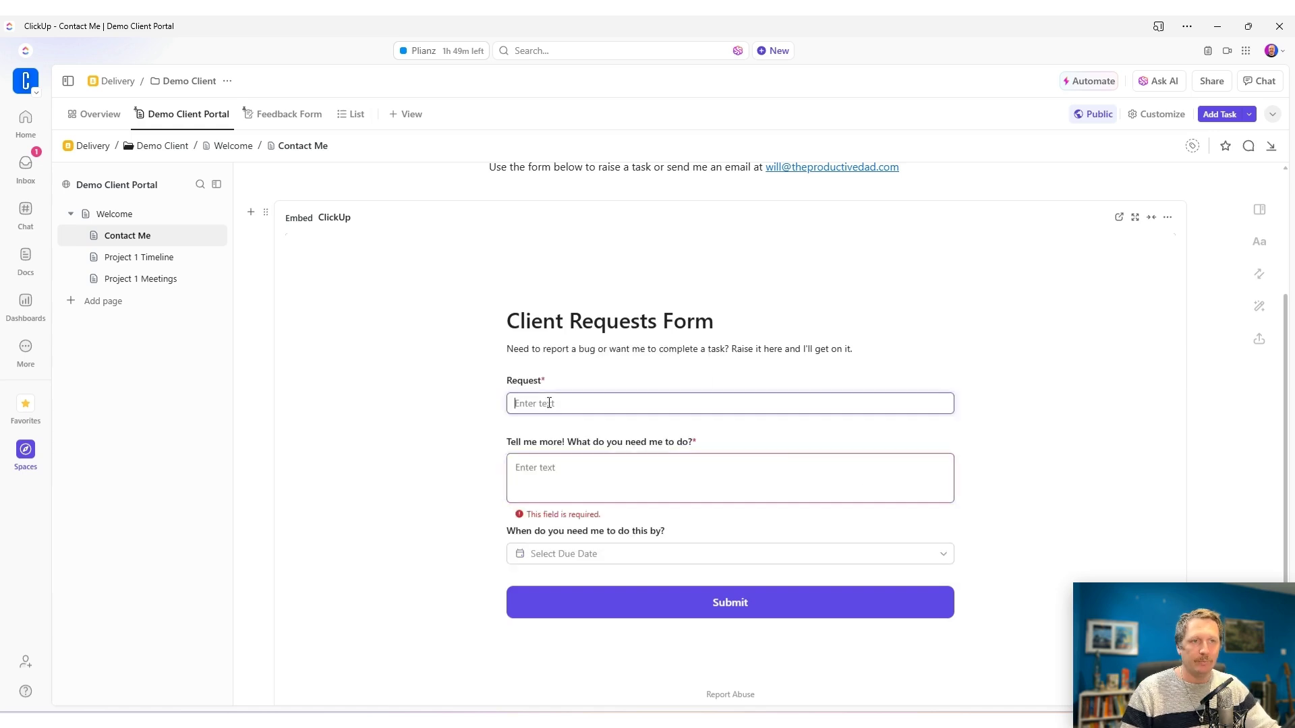
click(119, 258)
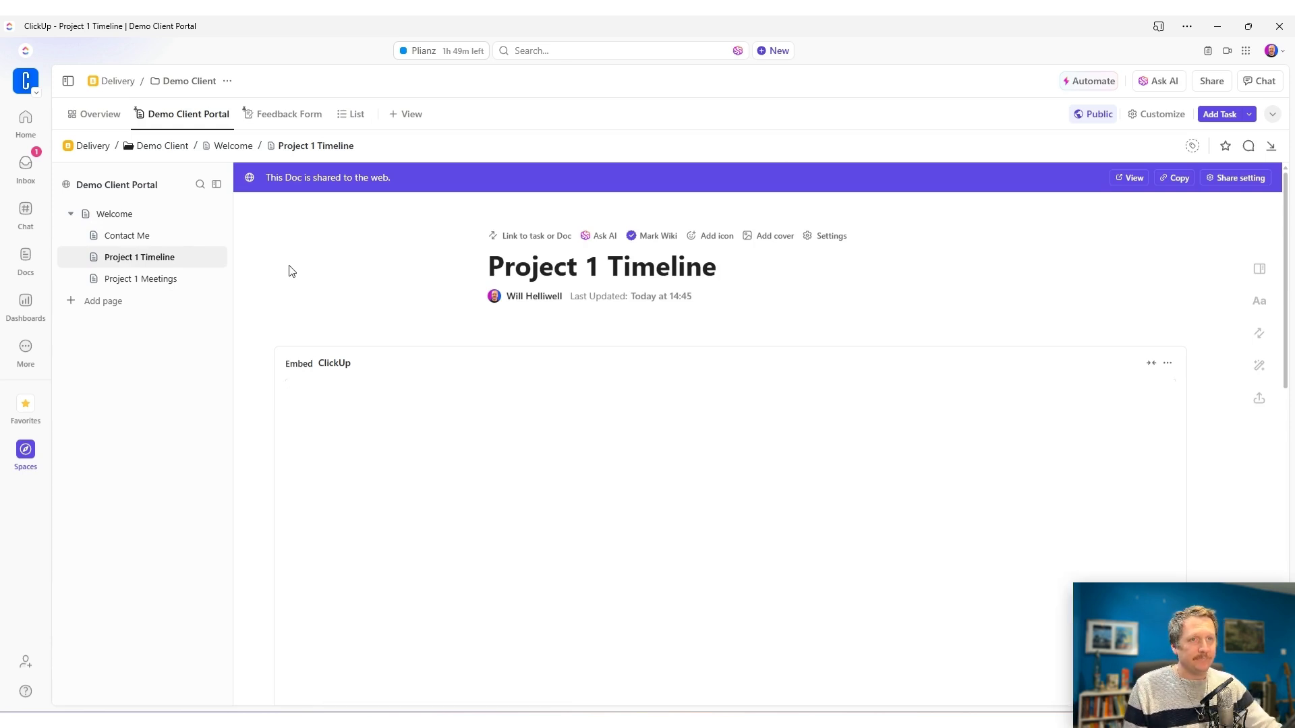
Scroll through the embedded Client Project View task list, then open the Project 1 Meetings page.
scroll(260, 347, down, 2)
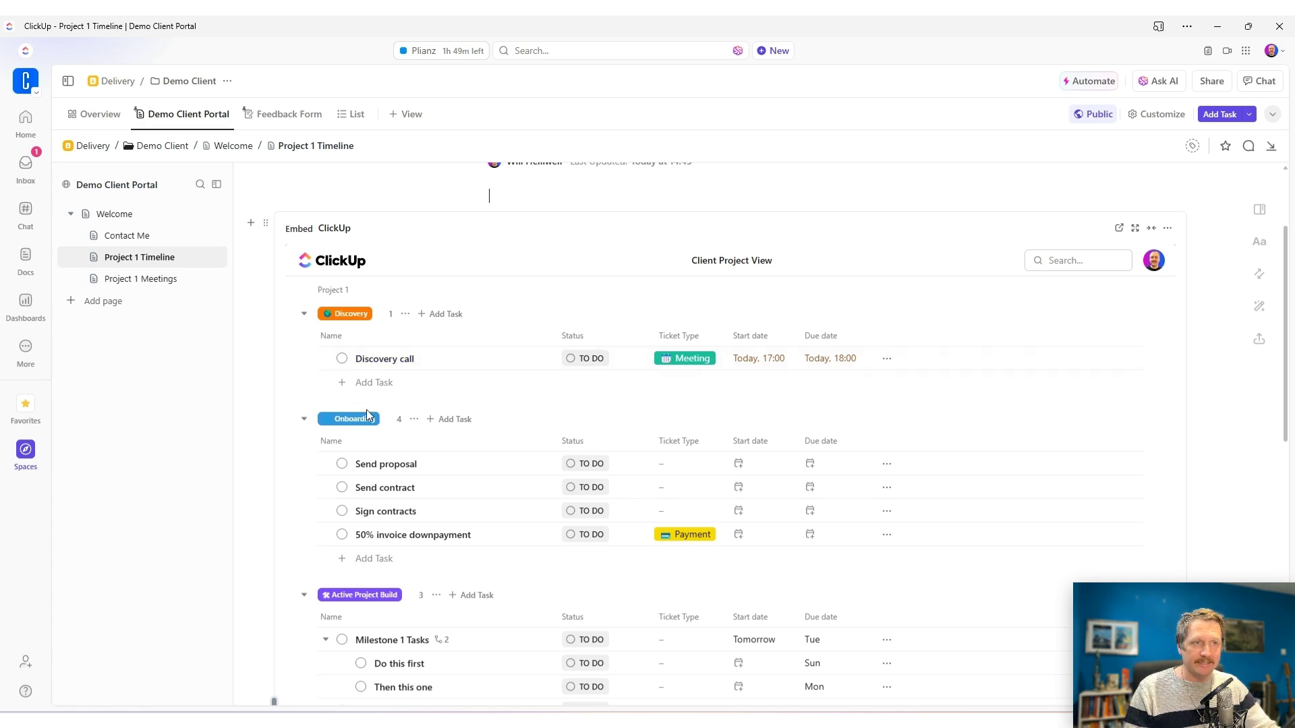
scroll(445, 385, down, 2)
scroll(425, 378, down, 3)
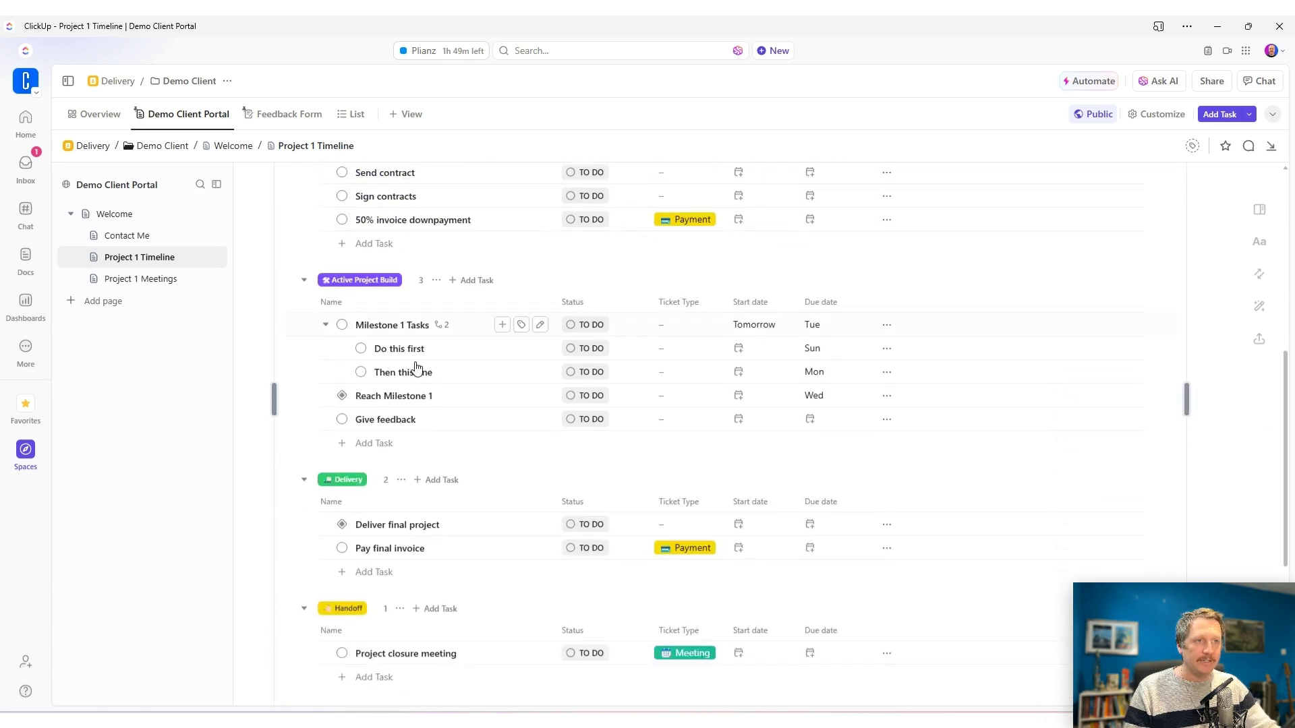
scroll(576, 419, up, 4)
scroll(575, 418, down, 3)
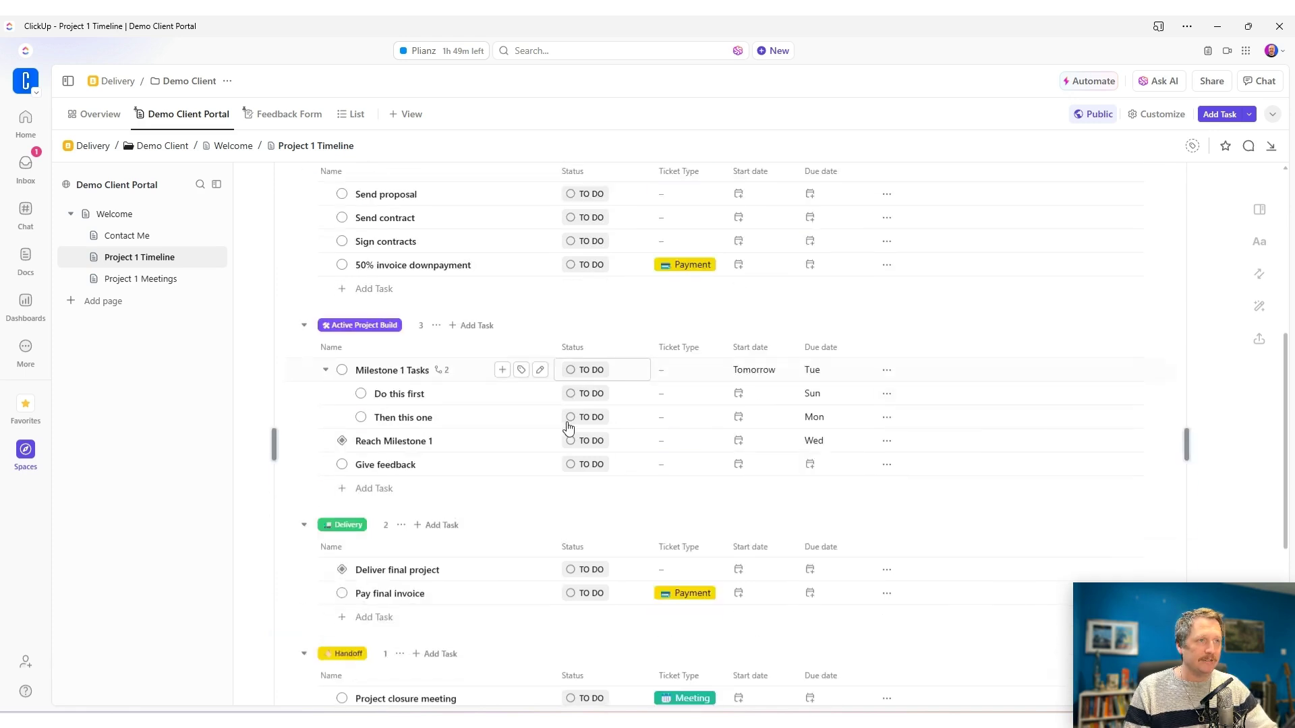
scroll(566, 432, up, 4)
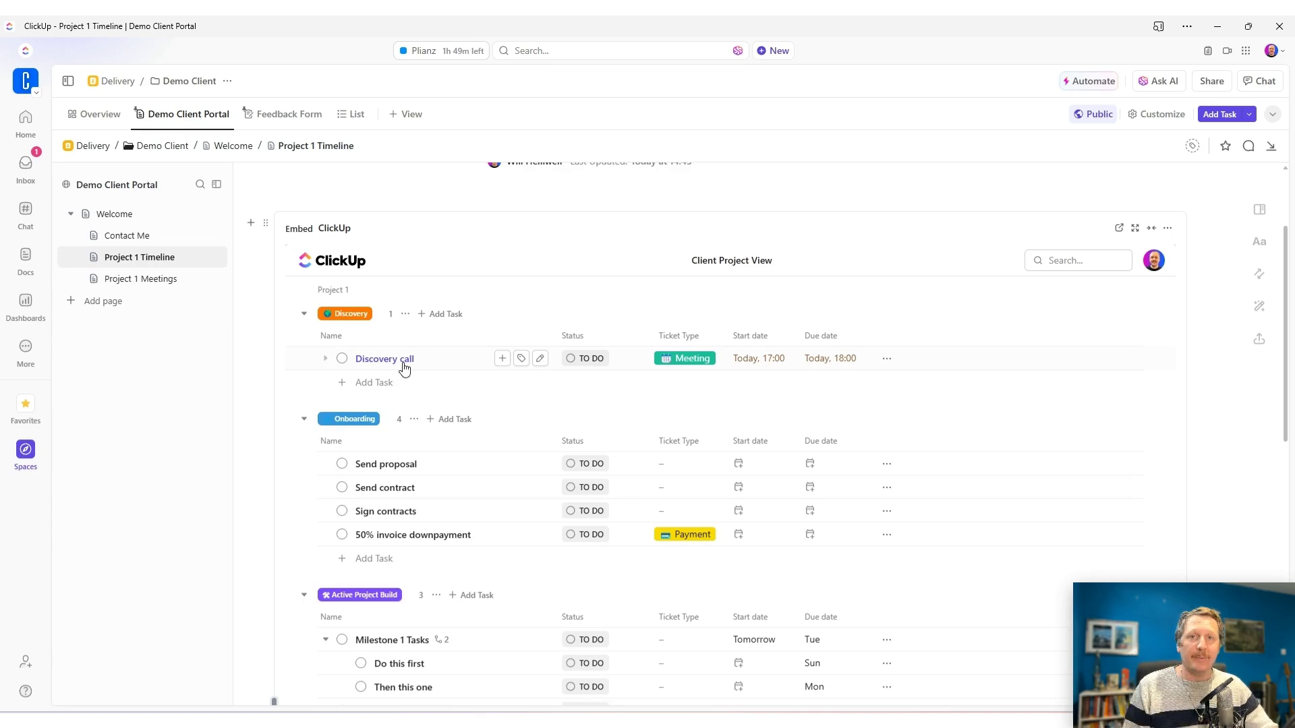
click(136, 280)
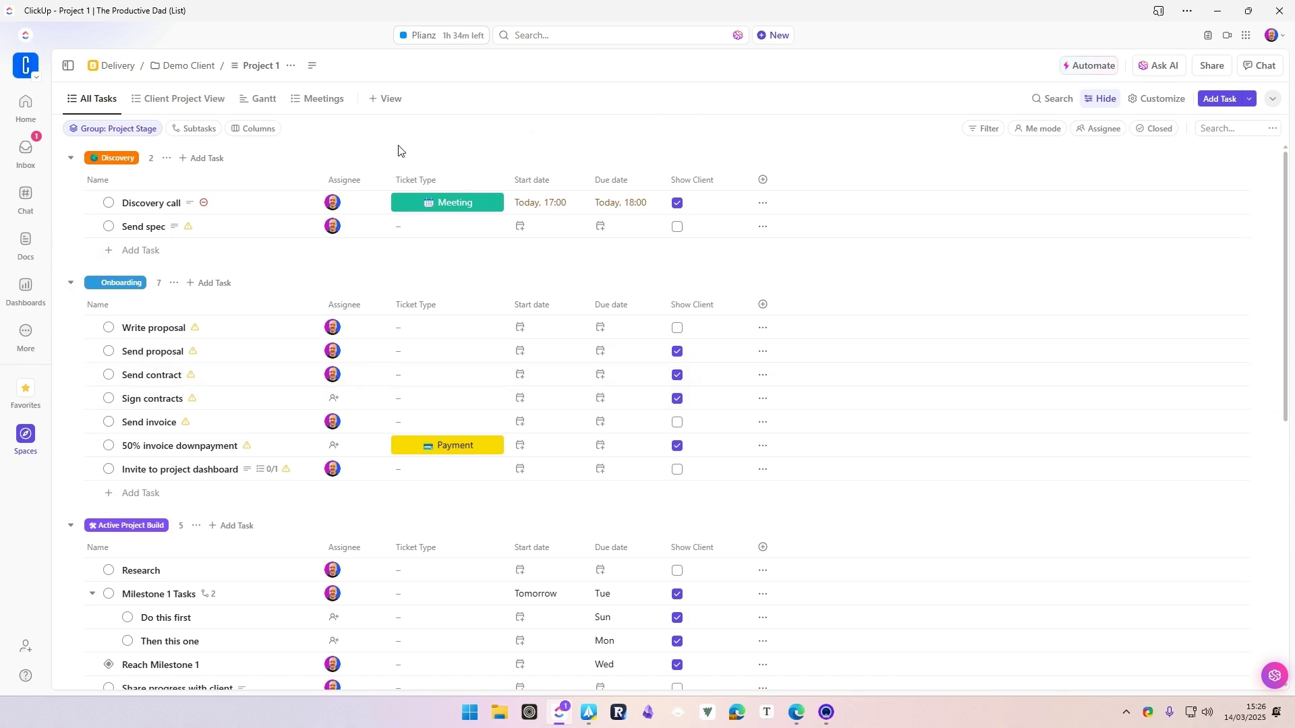
Review the Client Project View's Sharing & Permissions, including its public-link Advanced settings.
click(186, 99)
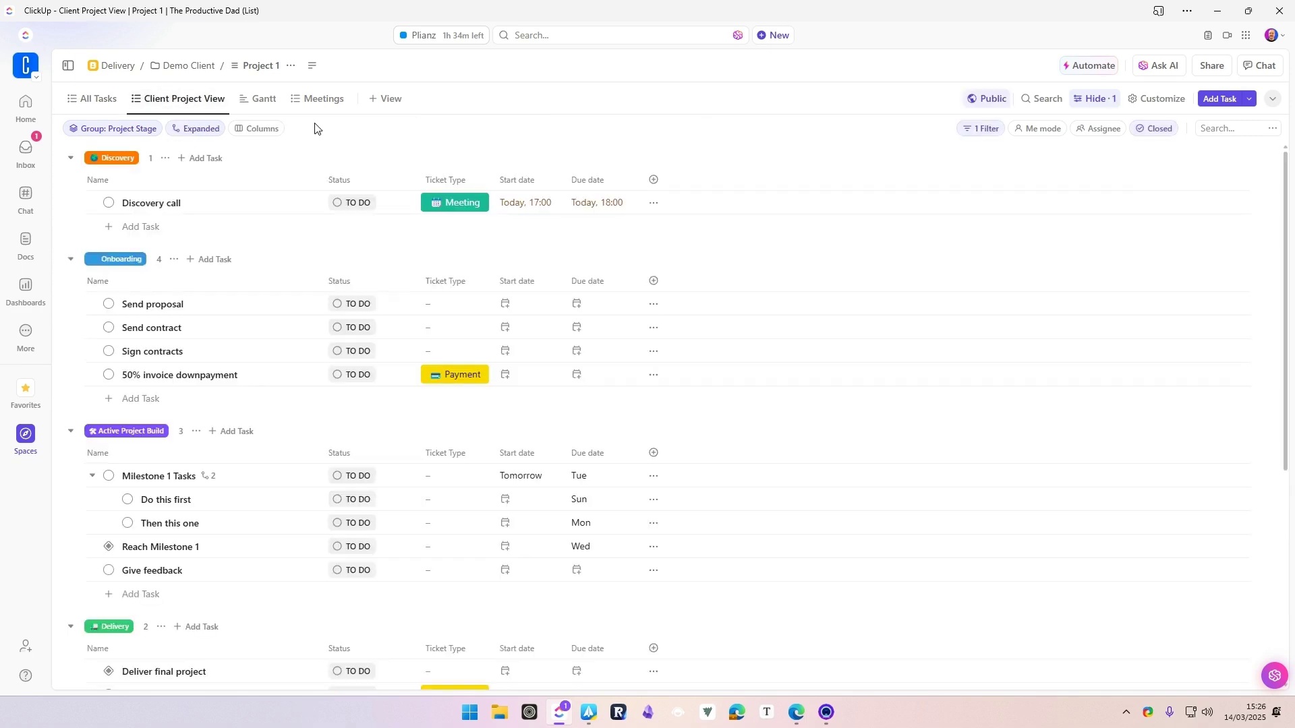
click(185, 98)
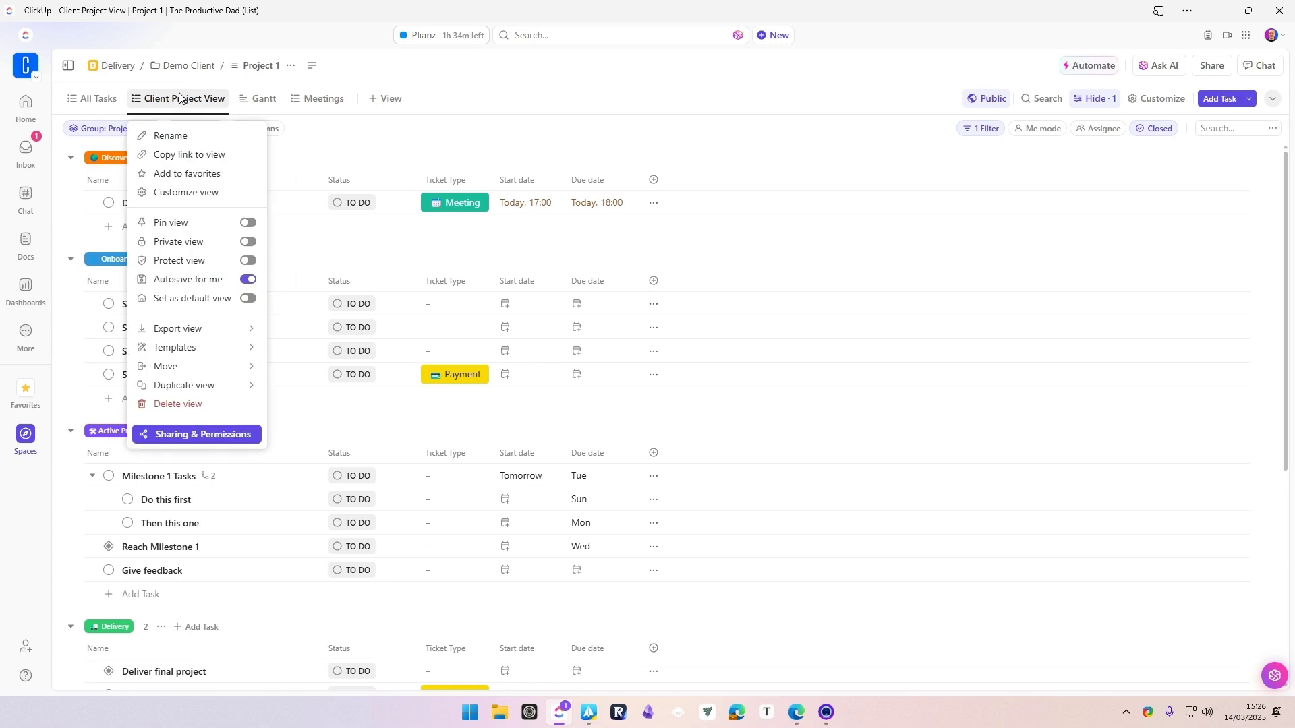
click(213, 436)
mouse_move(598, 175)
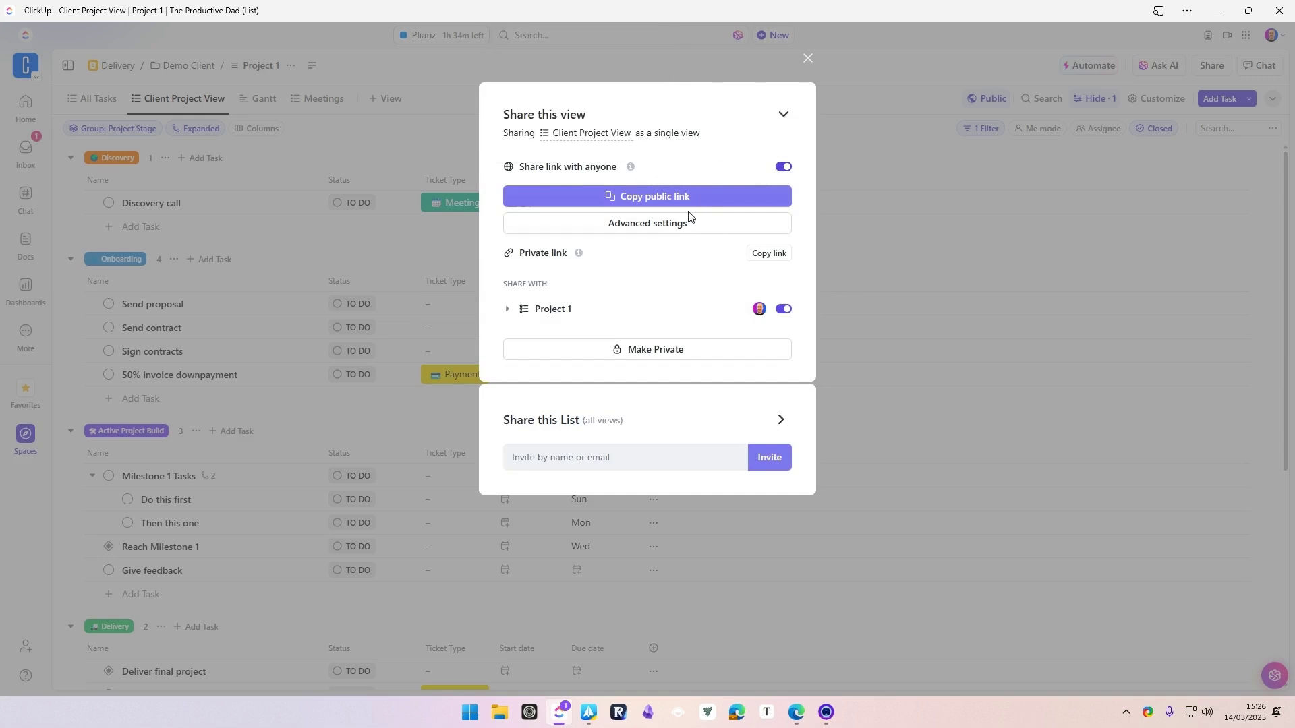
click(670, 230)
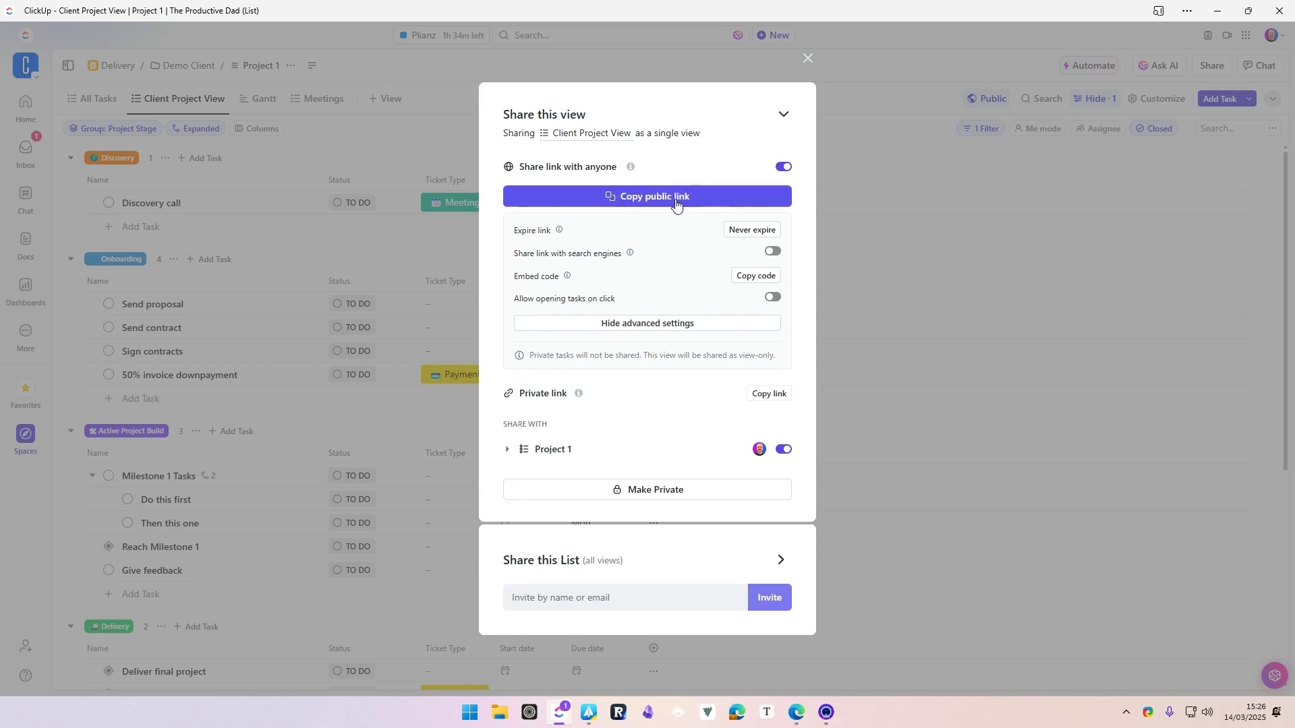
click(808, 58)
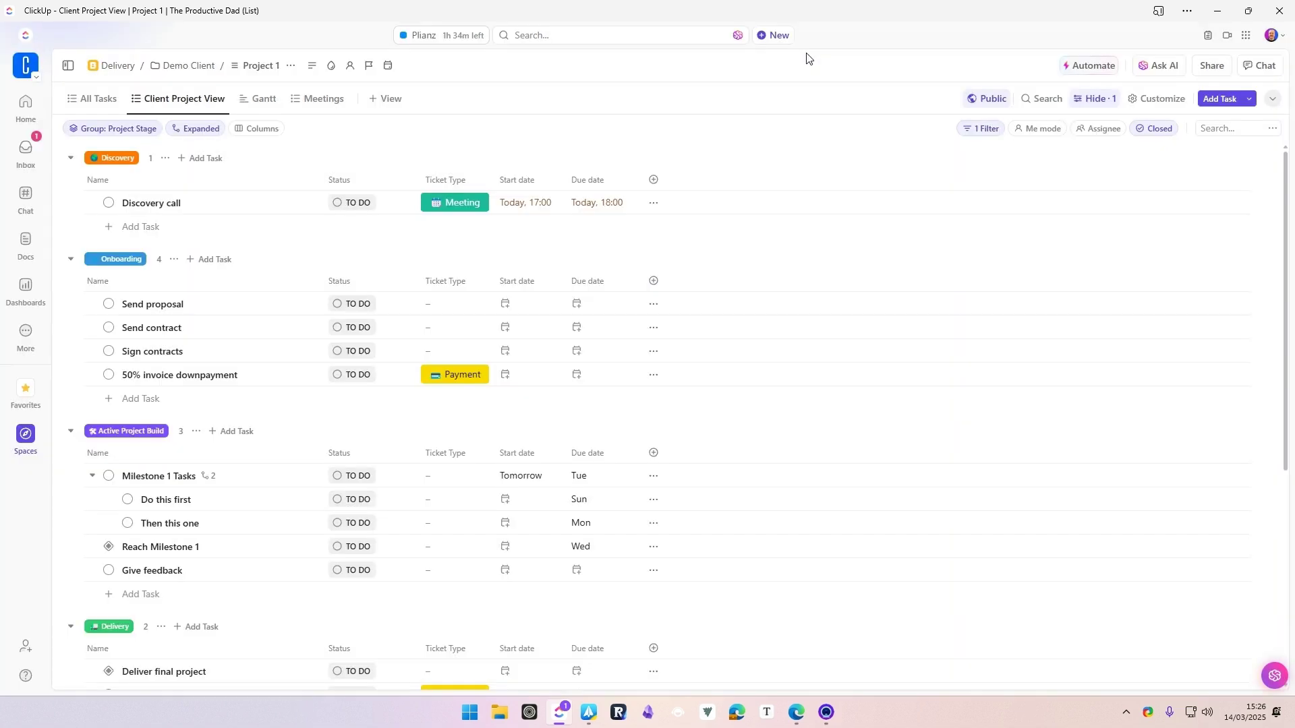
Reopen the portal doc and insert a /emb website embed block below the Meetings embed.
click(27, 435)
click(113, 215)
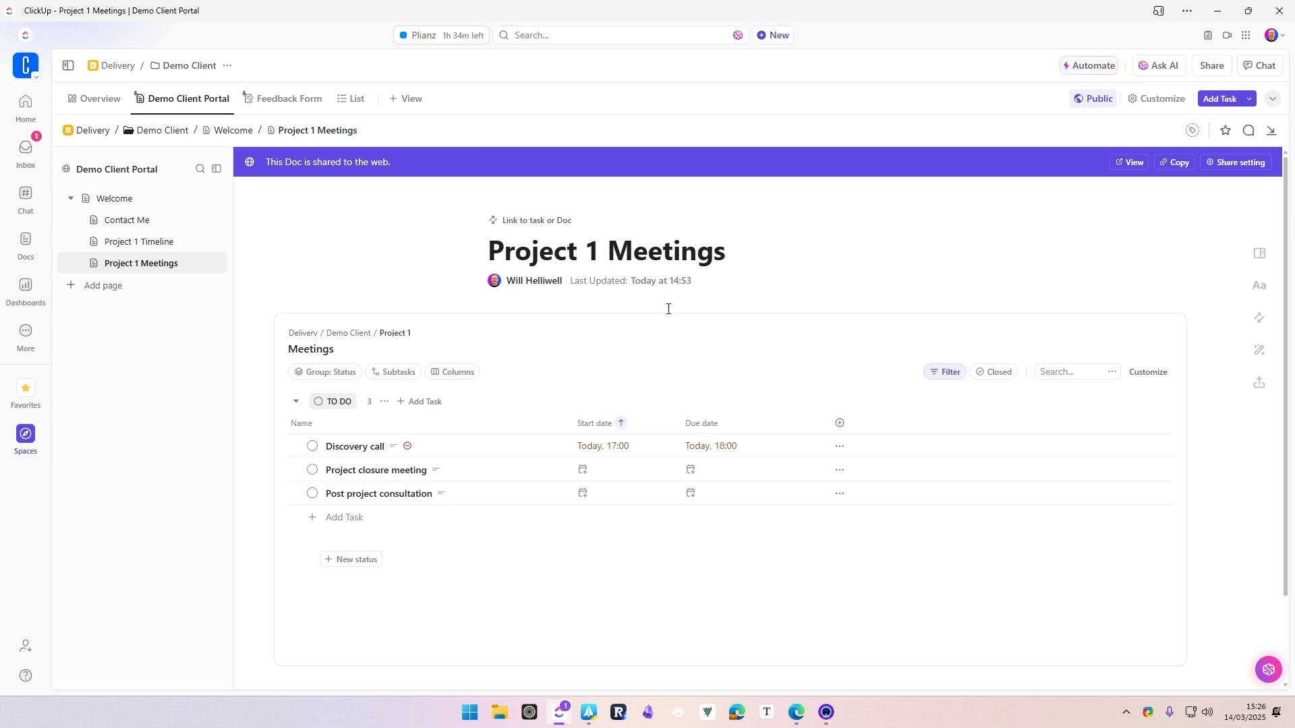
scroll(632, 511, down, 2)
click(539, 609)
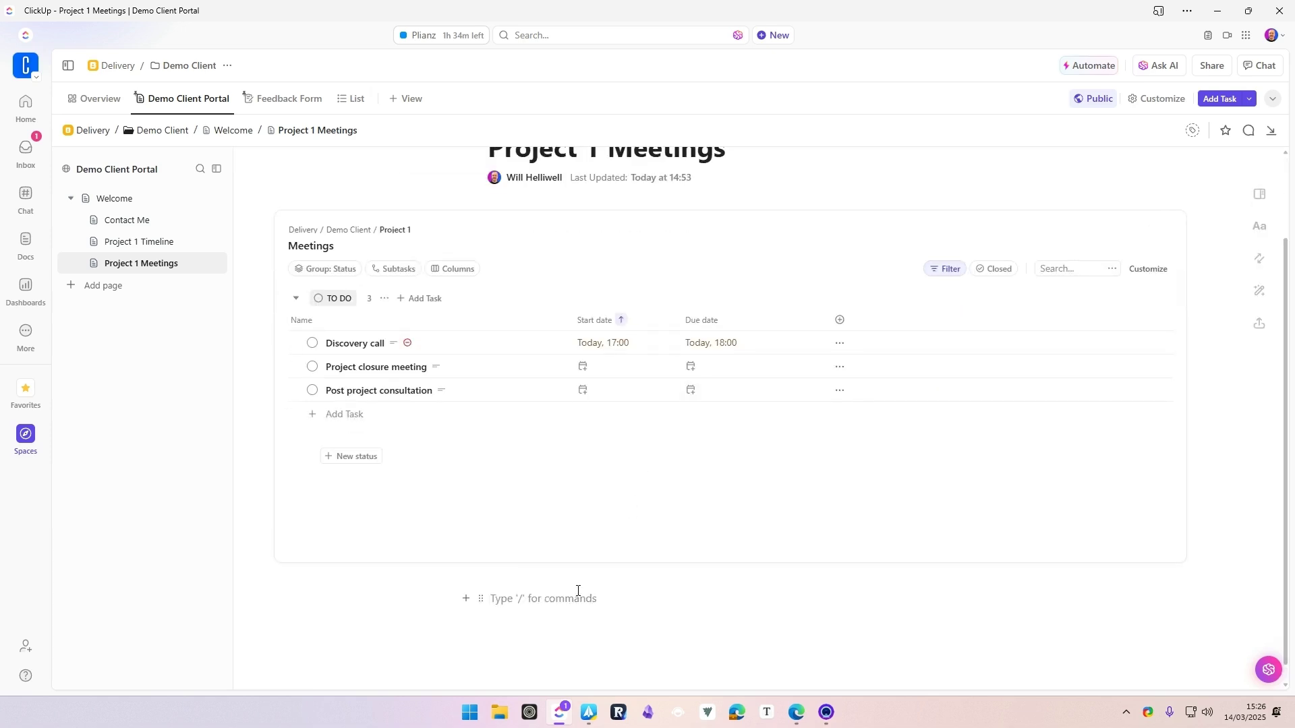
text(/emb)
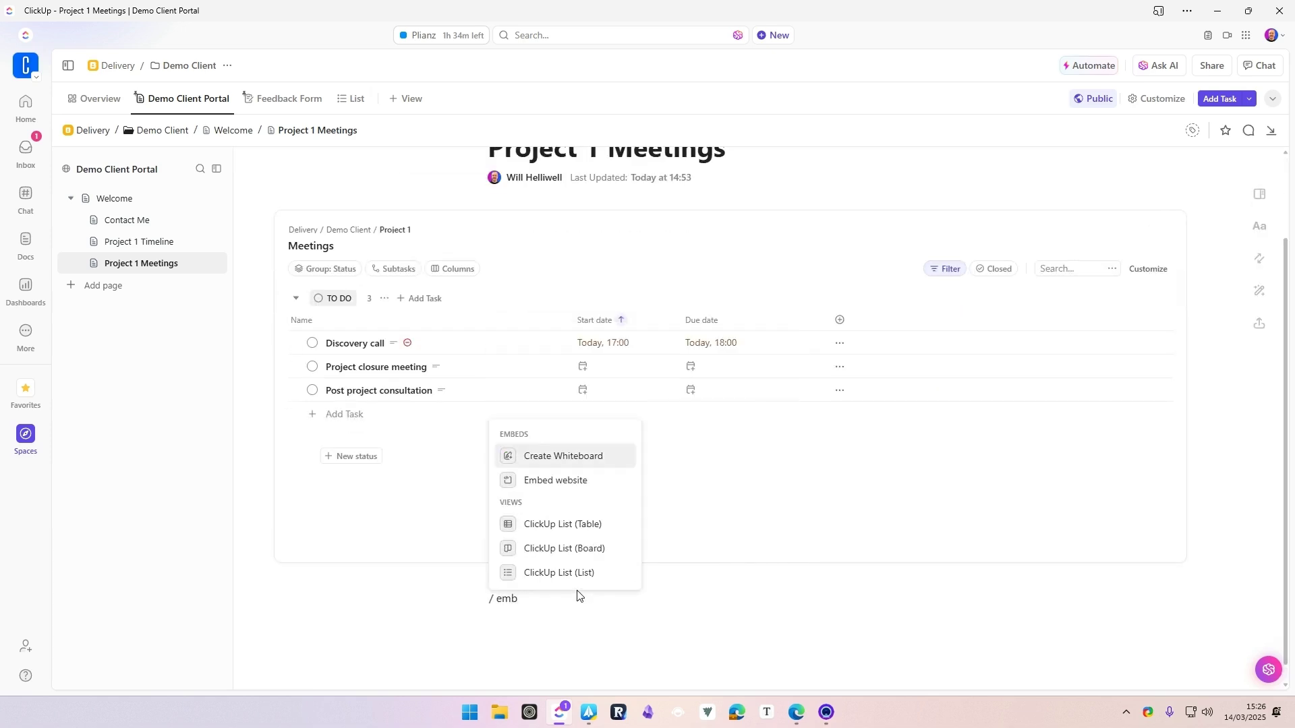
click(600, 483)
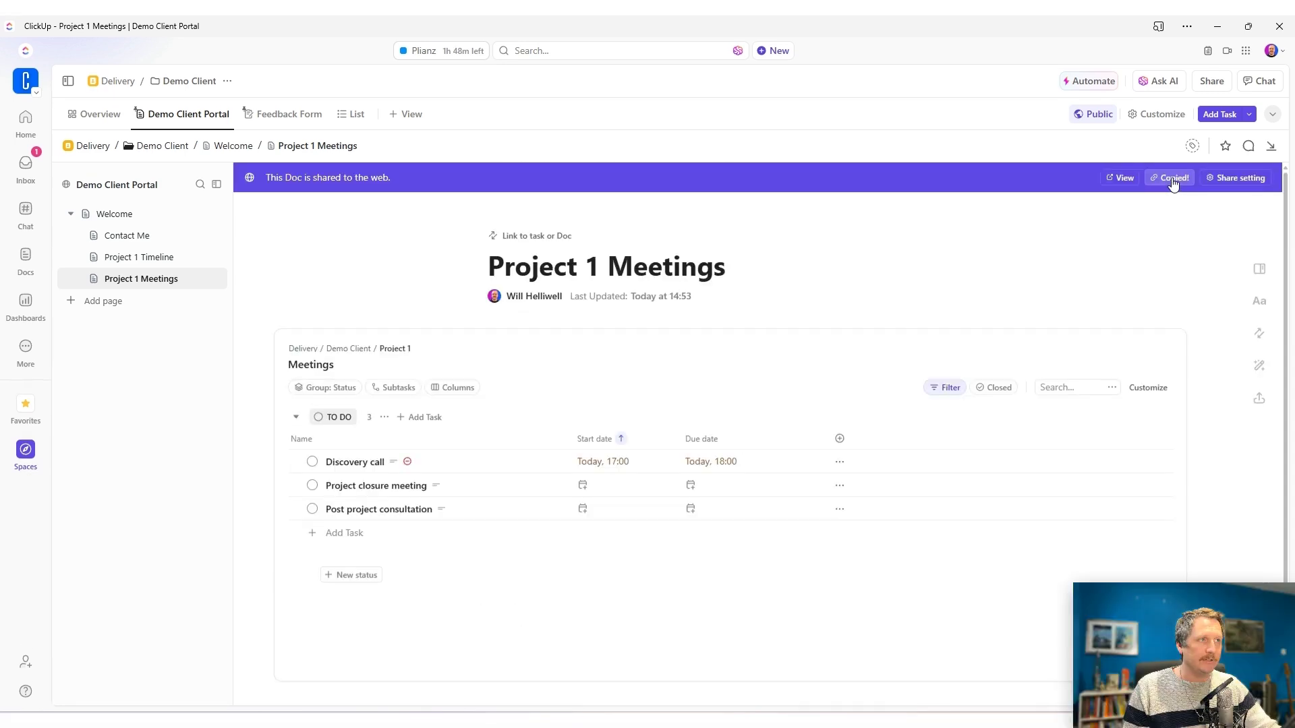
Load the copied portal link in a new Edge InPrivate window to view the public Welcome page.
mouse_move(797, 722)
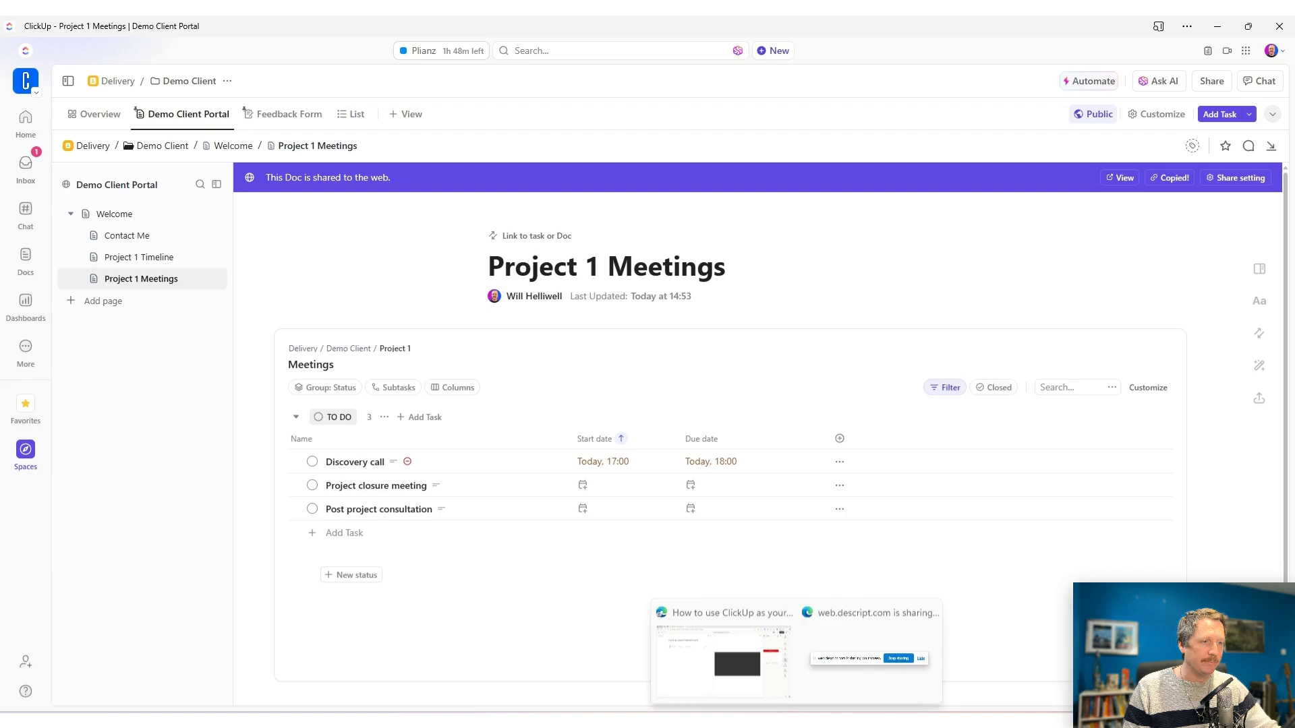
click(731, 670)
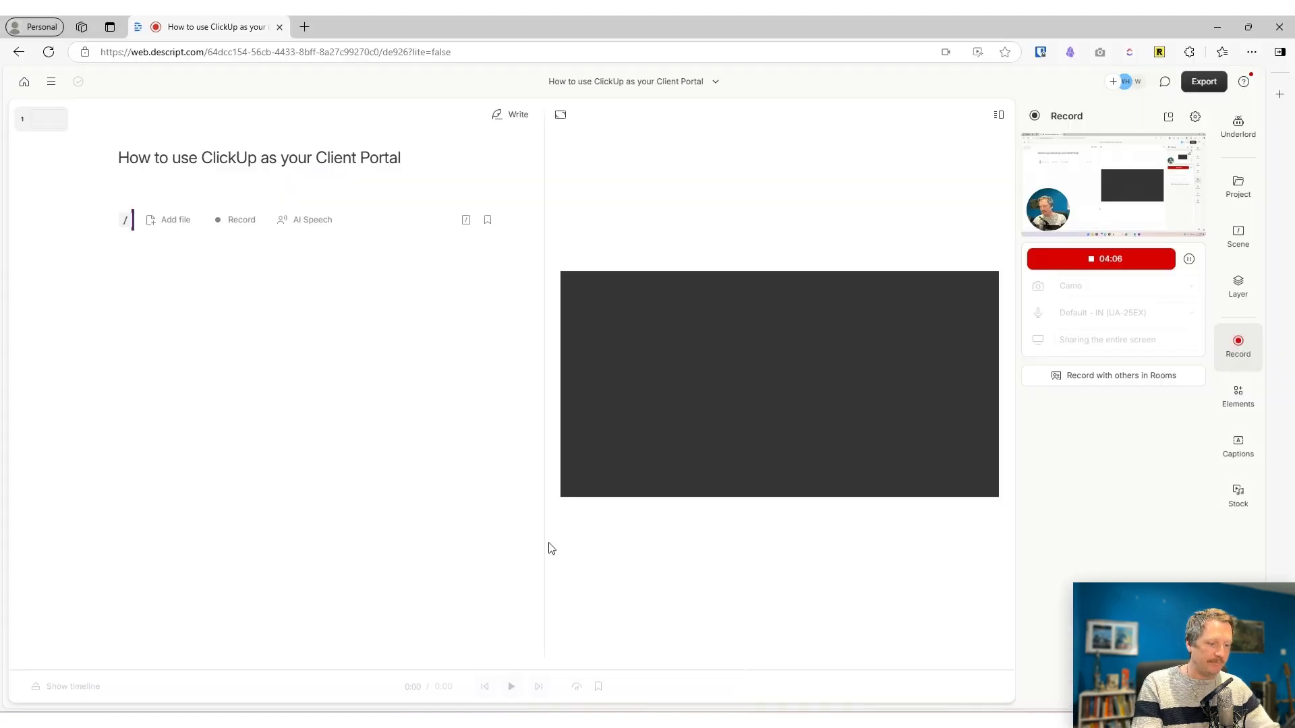
key(ctrl+shift+n)
key(ctrl+v)
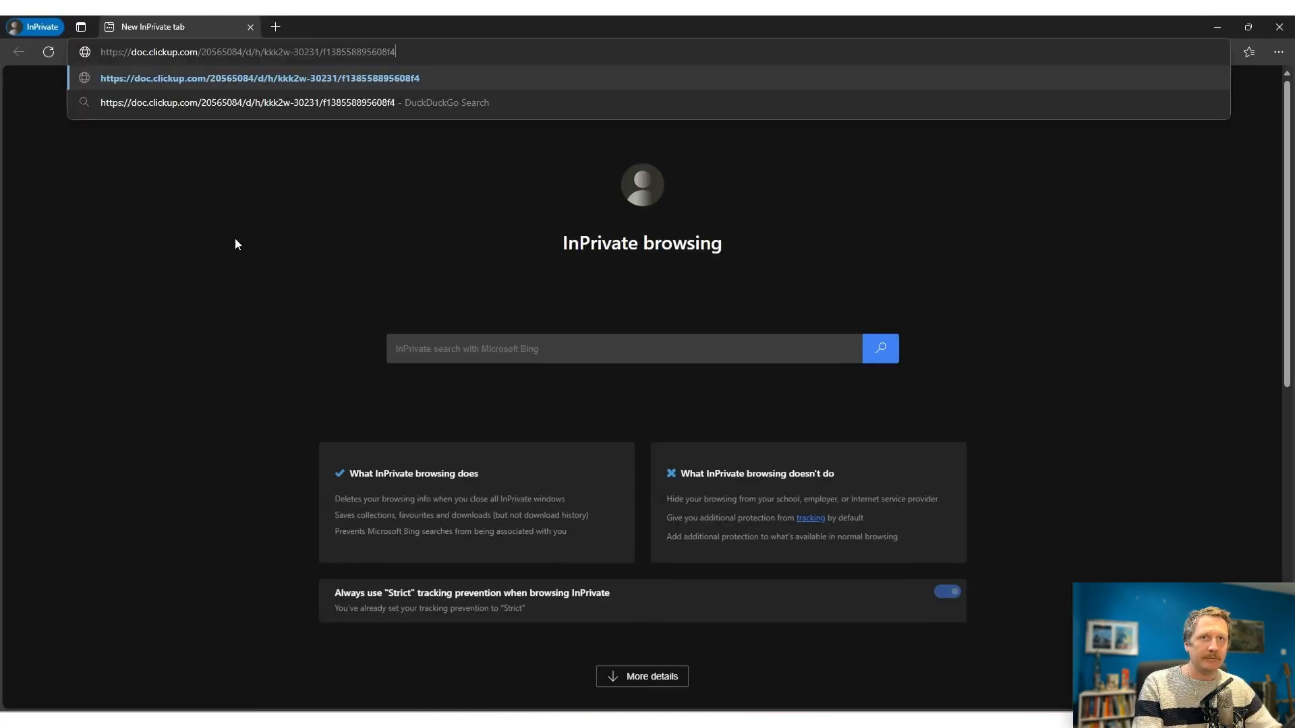
key(Return)
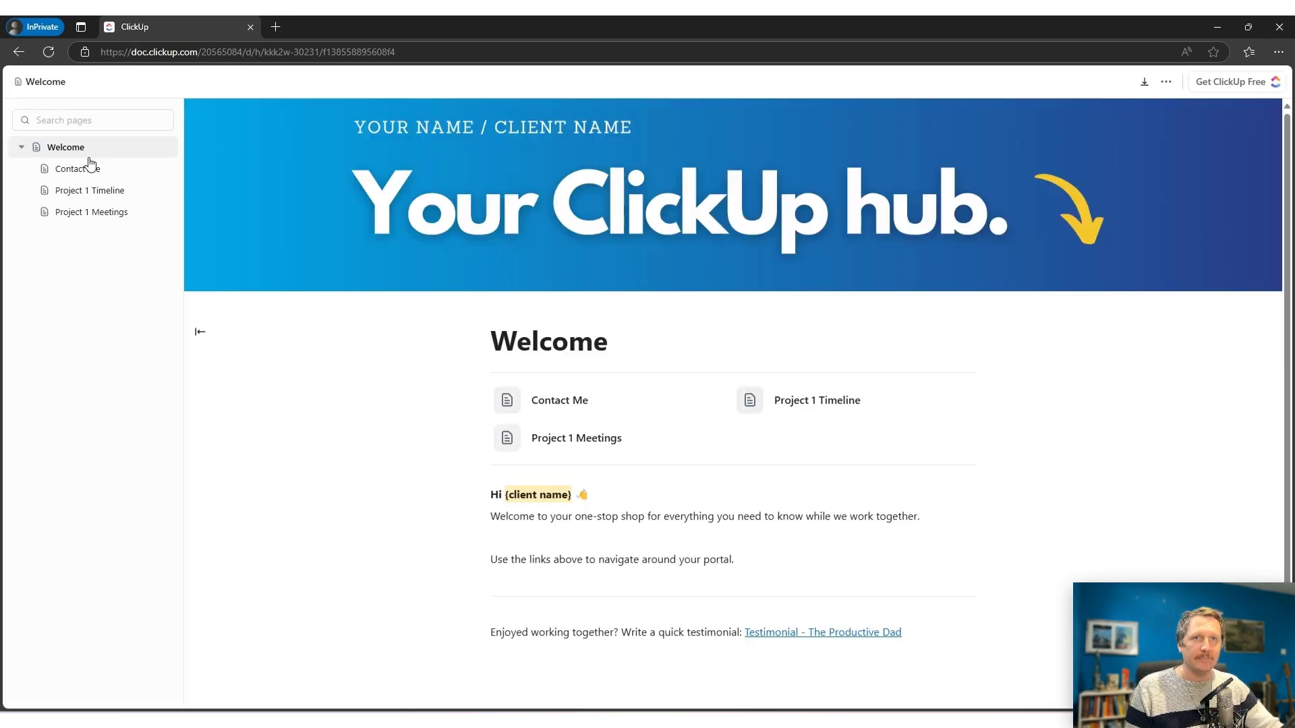
Browse the Welcome page and Contact Me, then view Project 1 Timeline's Discovery, Onboarding and Build tasks.
scroll(537, 437, down, 2)
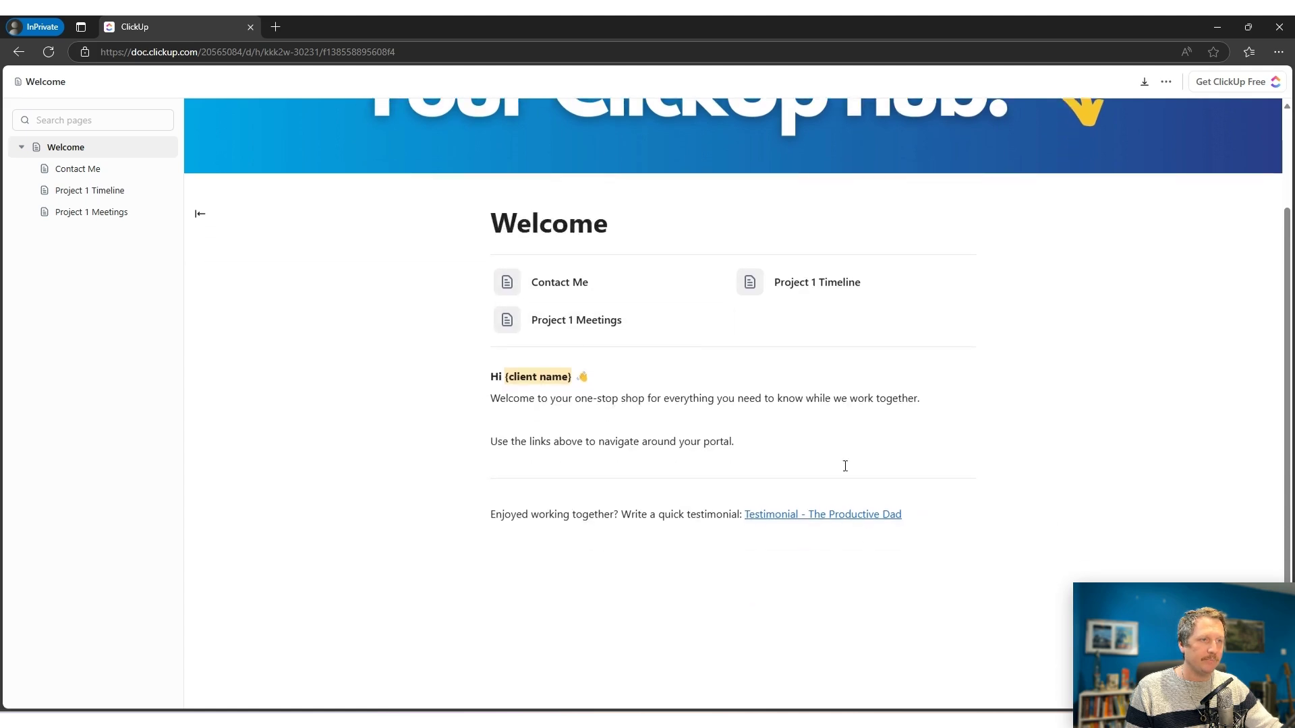
scroll(674, 432, up, 2)
click(578, 412)
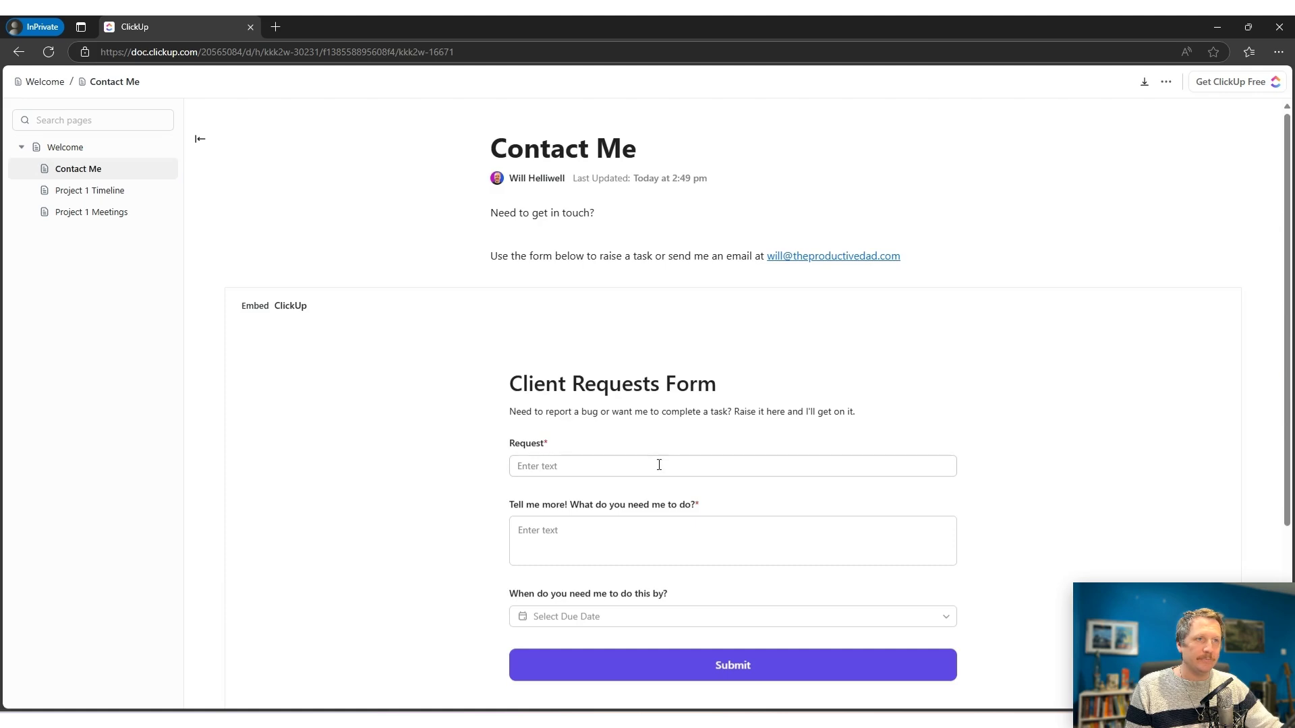
click(100, 193)
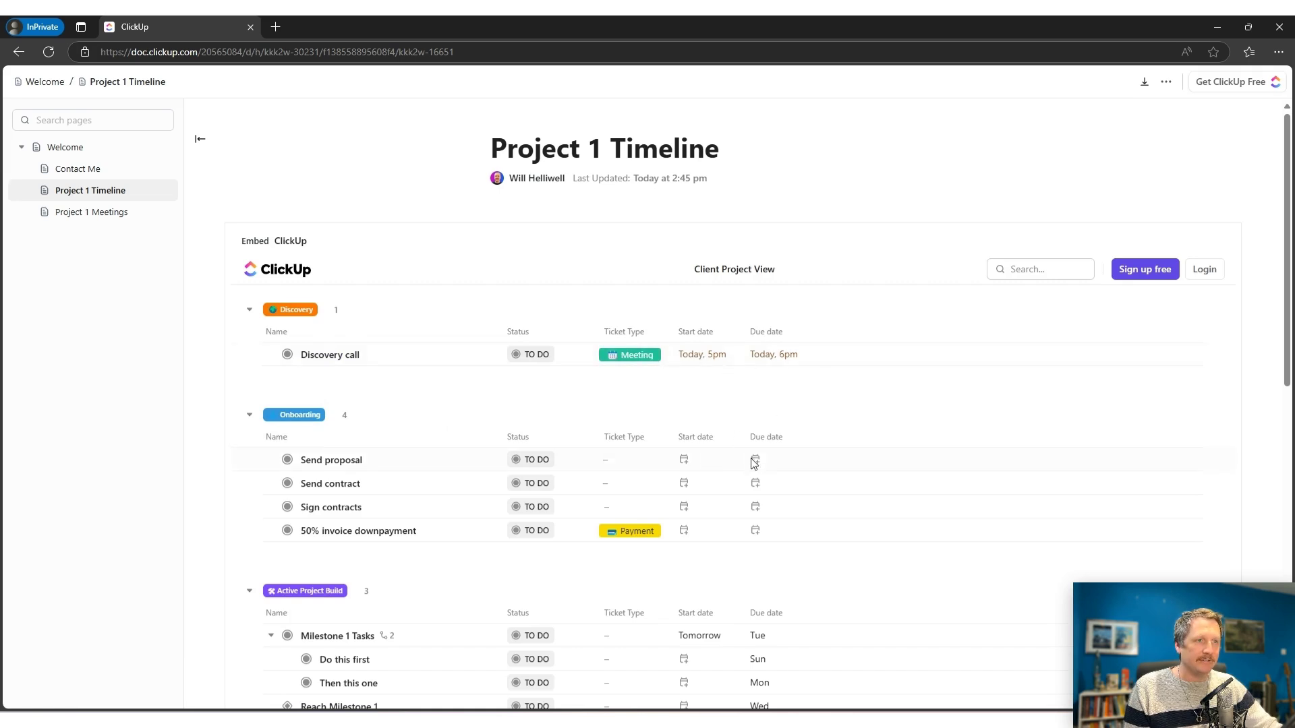
Open the Discovery call task on Project 1 Meetings, expanded to show its Agenda and 5pm–6pm dates.
scroll(580, 462, down, 3)
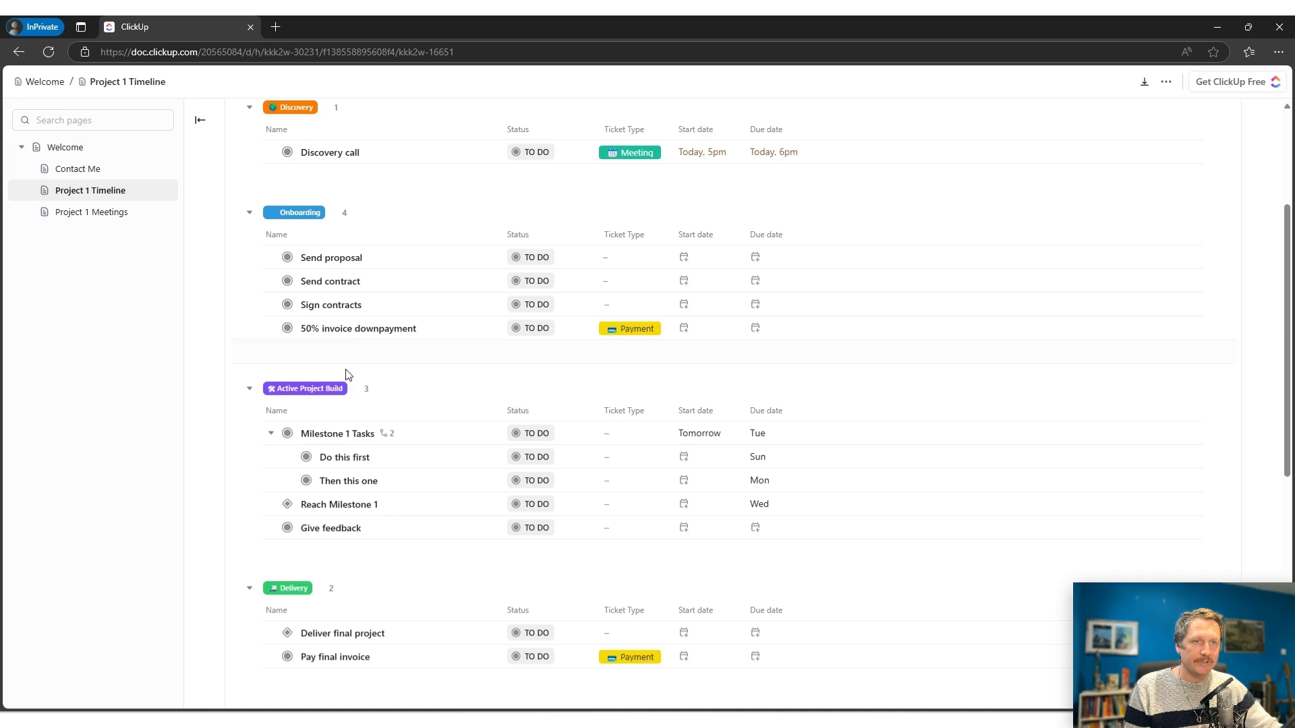
click(80, 214)
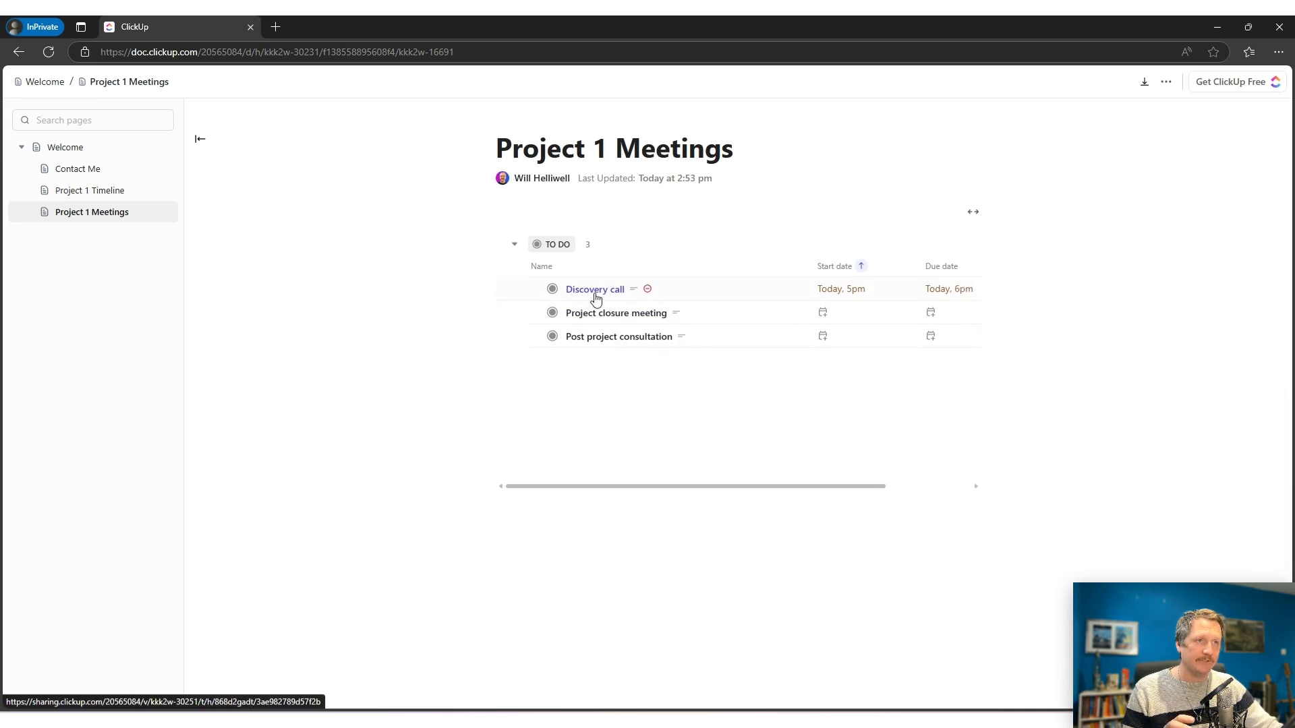
click(597, 297)
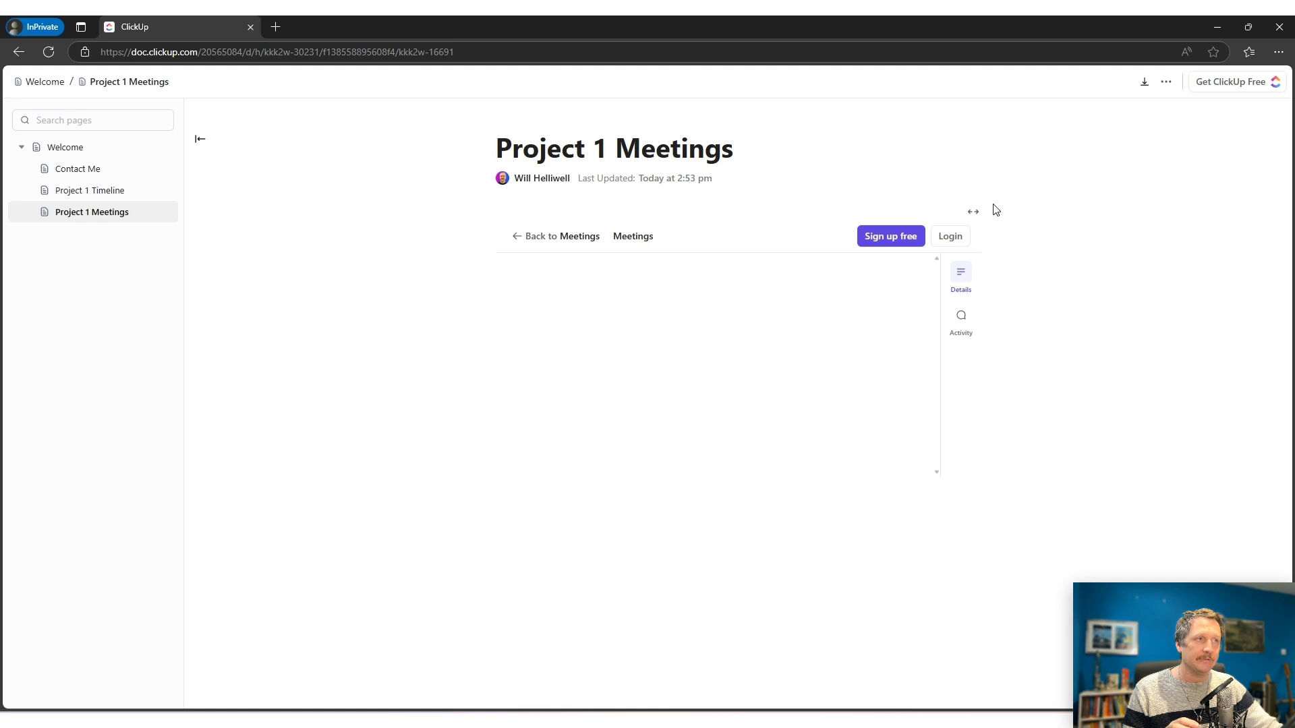
click(973, 211)
scroll(513, 459, down, 1)
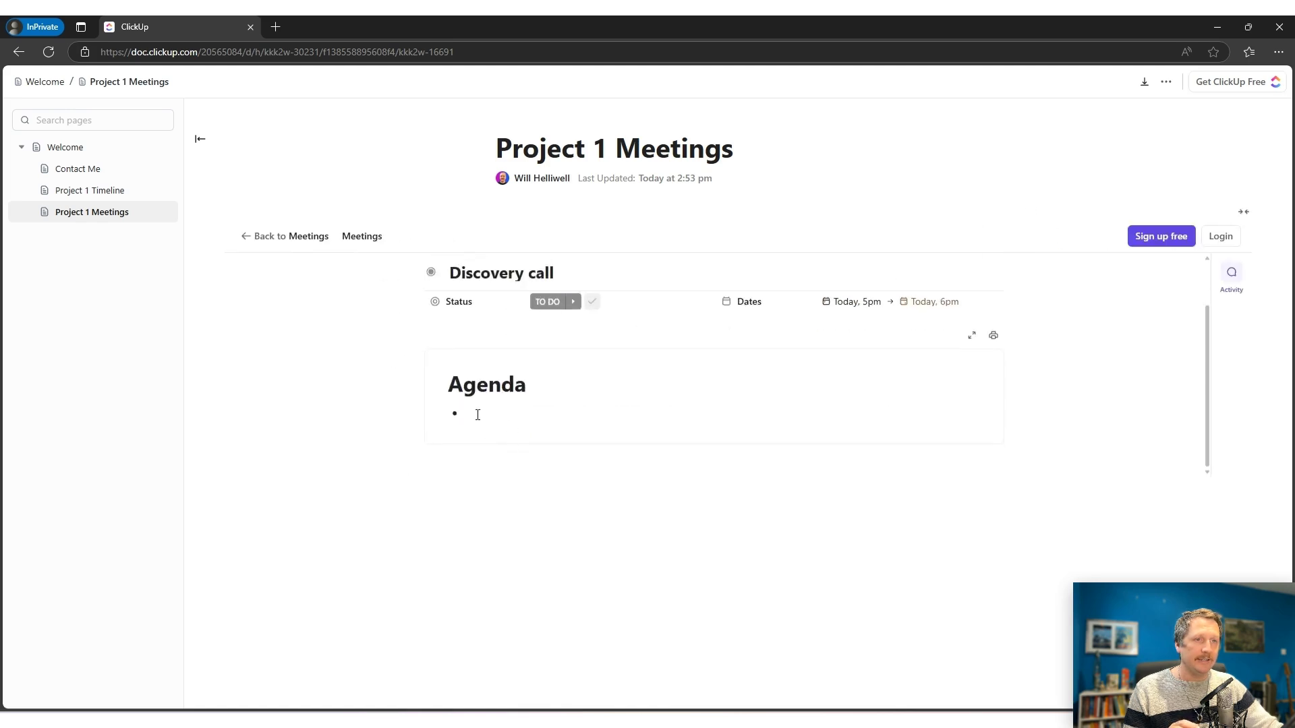
scroll(533, 434, up, 1)
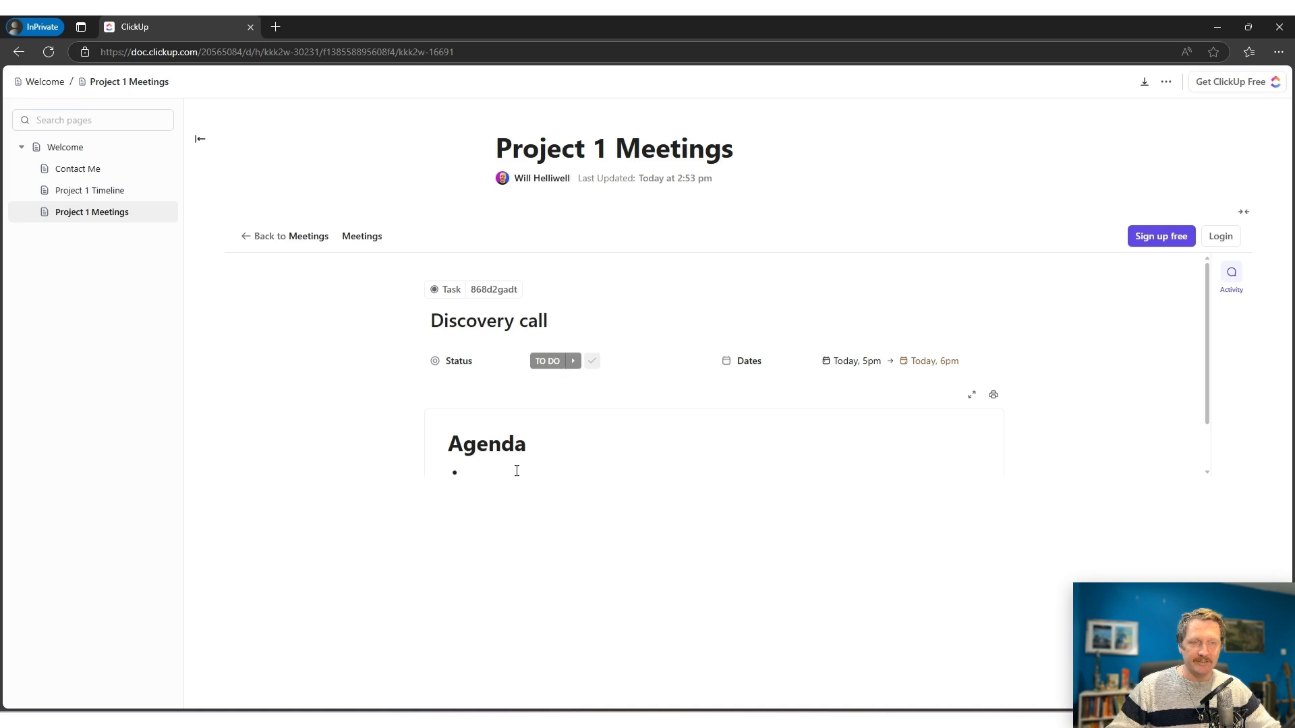
Go back to the Welcome page, then open Contact Me to show the Client Requests Form.
click(79, 156)
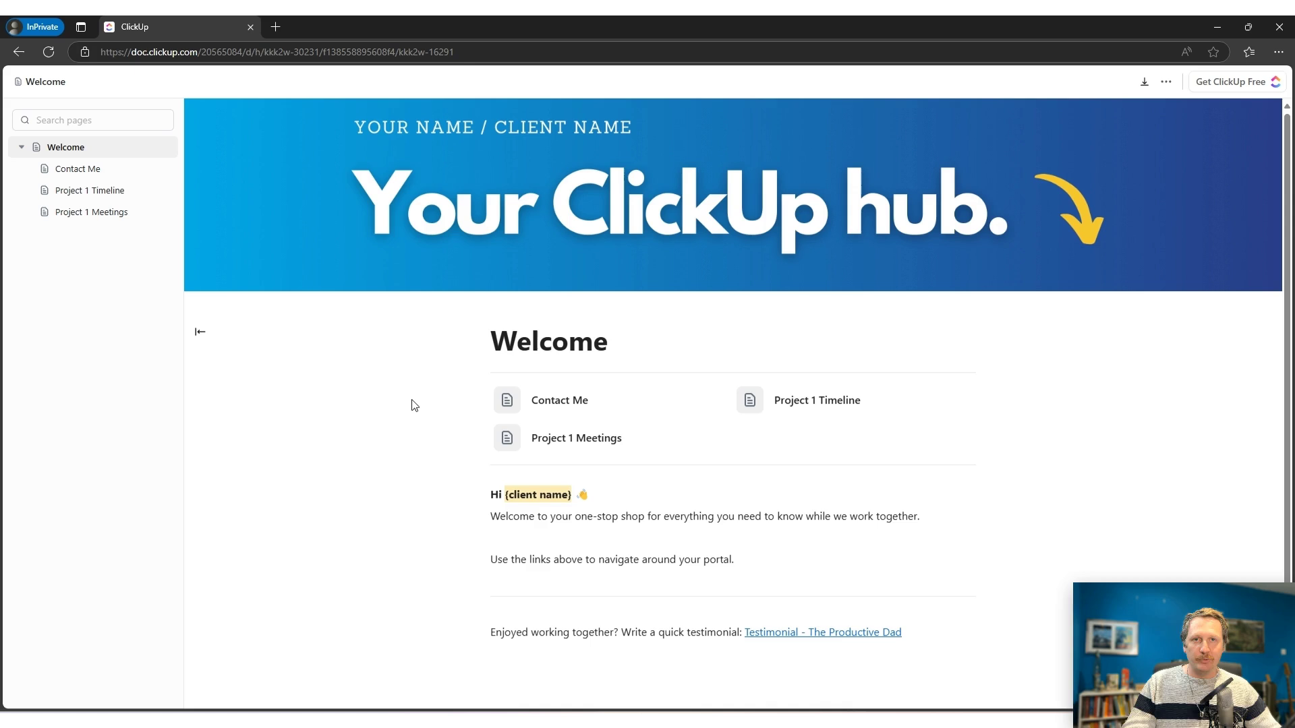
scroll(414, 405, down, 2)
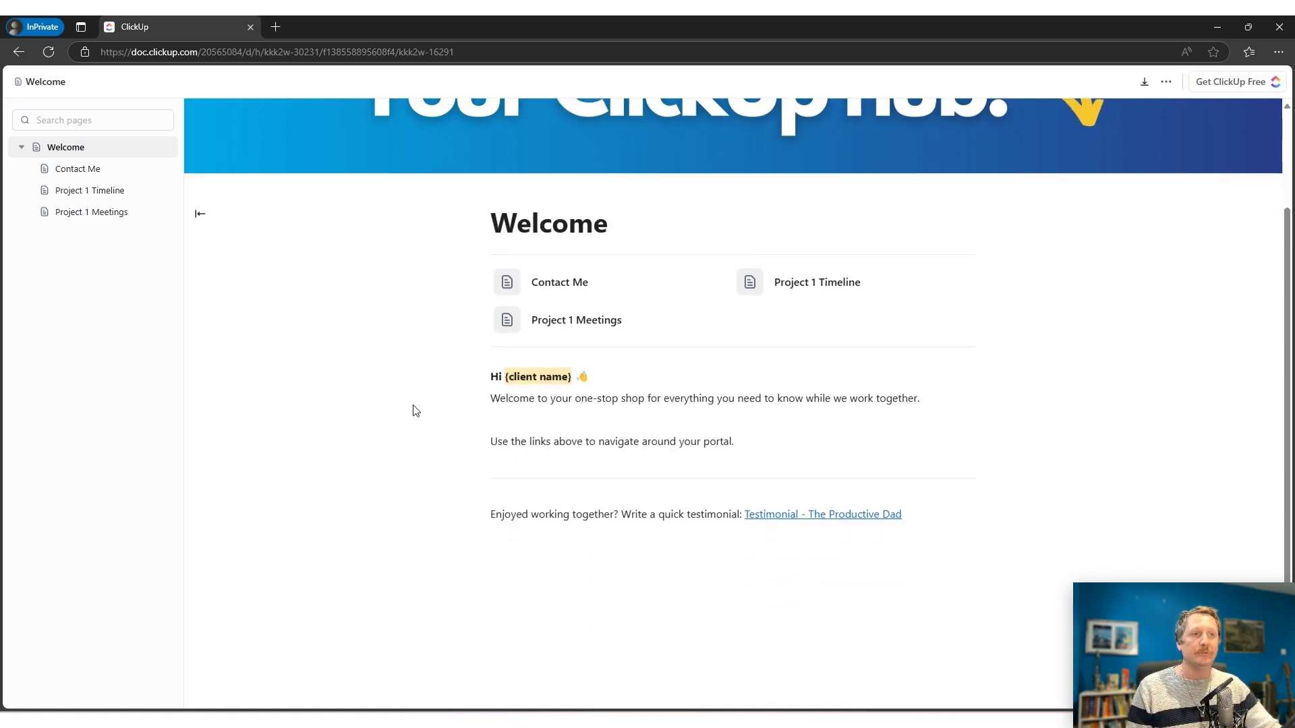
click(558, 280)
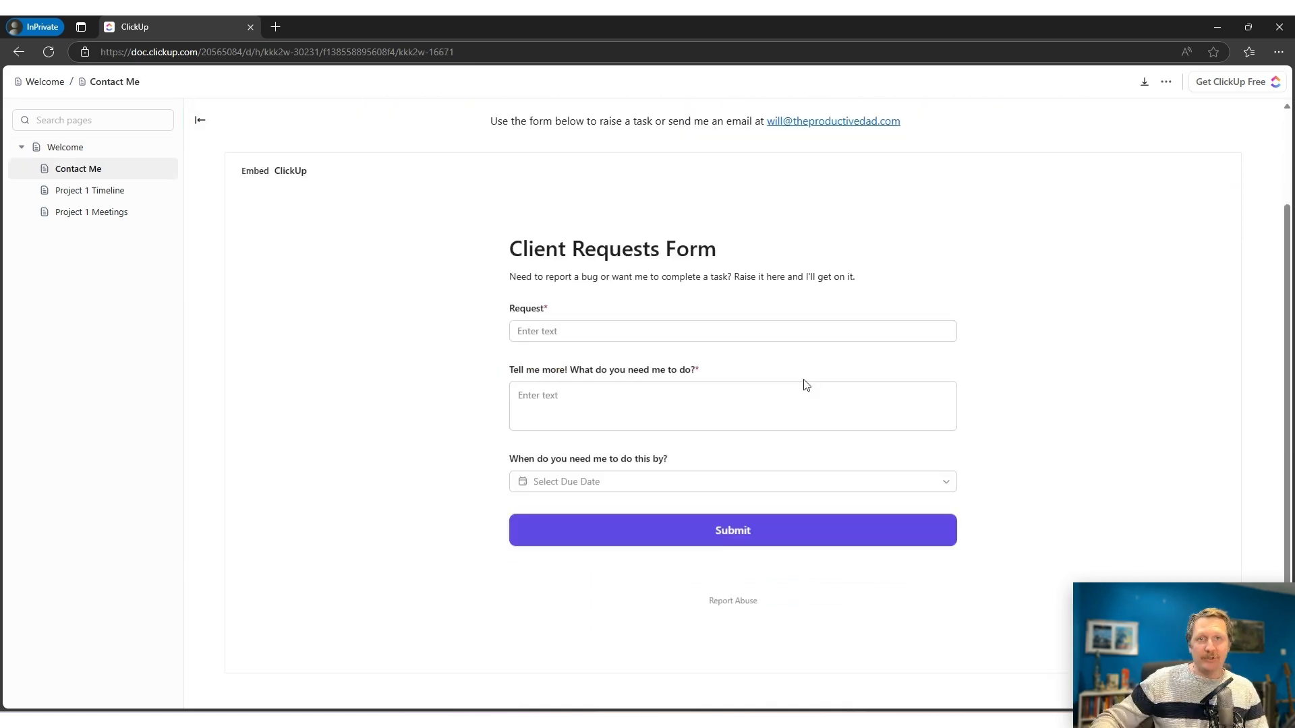